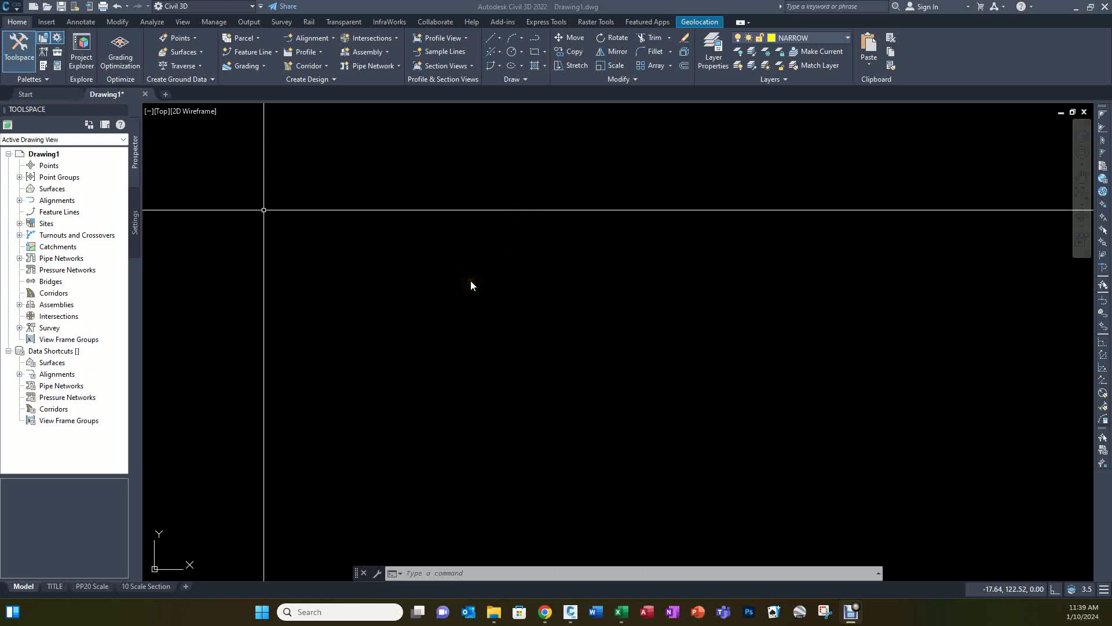
- Display the classic menu bar above the ribbon
left_click(262, 10)
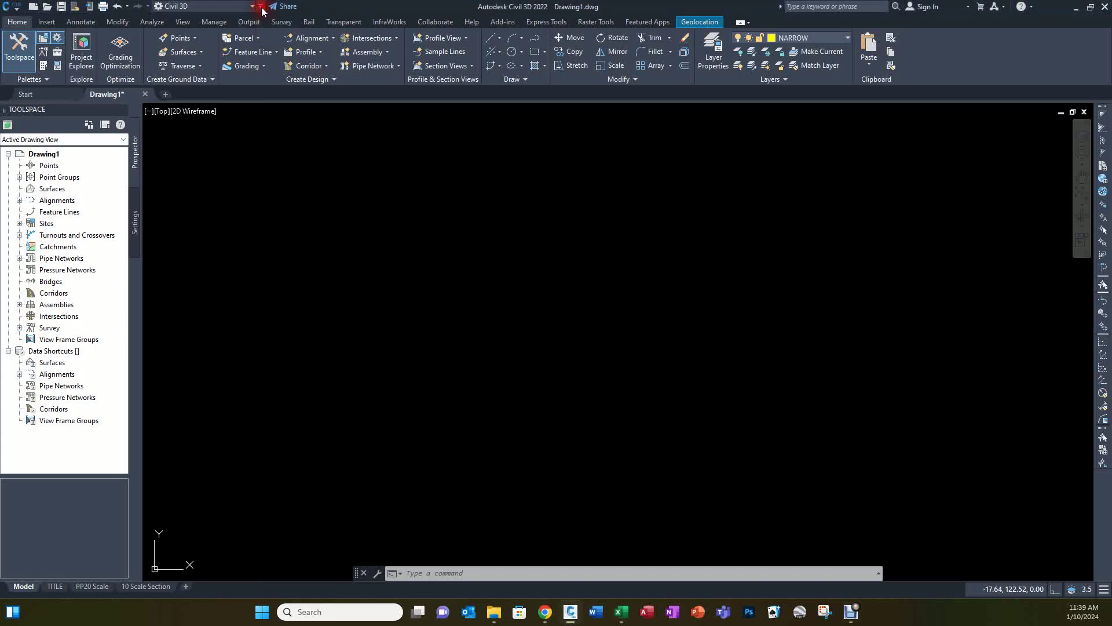
left_click(262, 7)
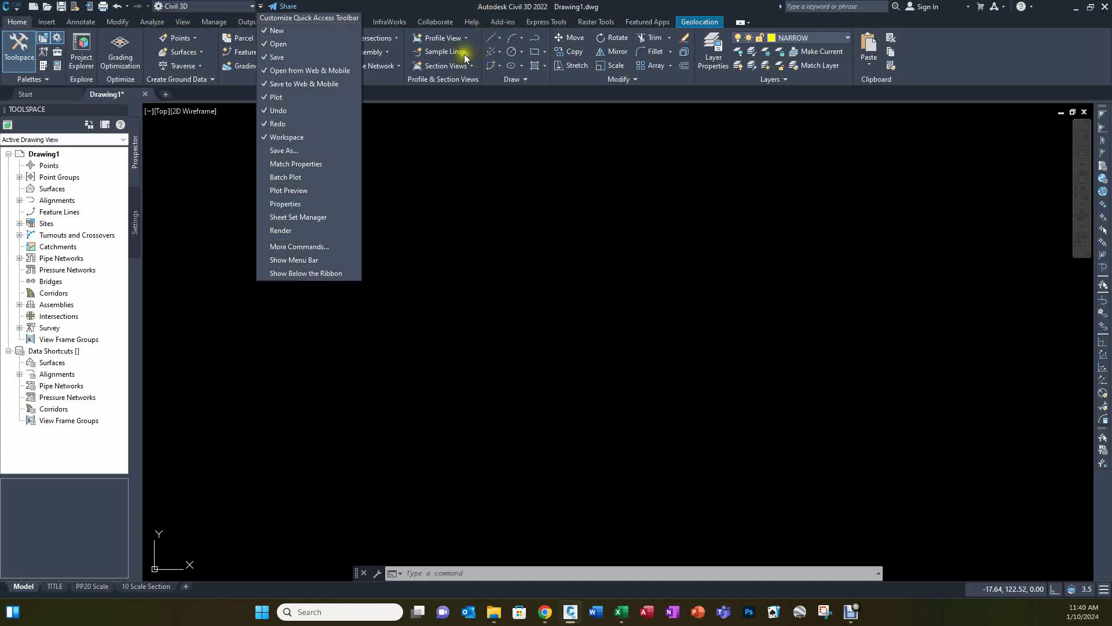
left_click(300, 259)
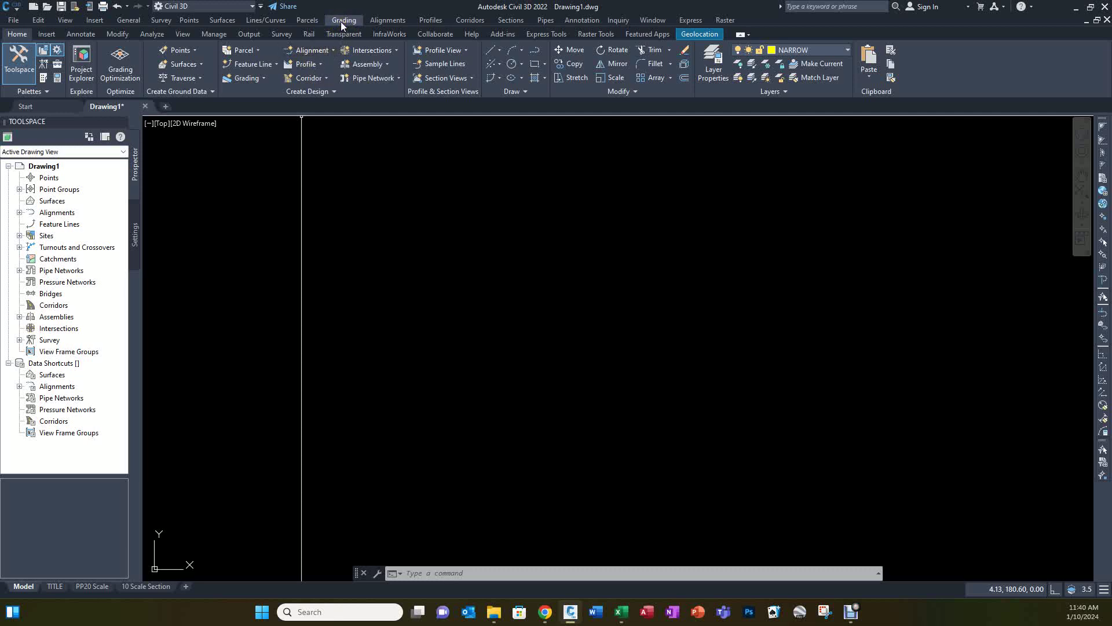
left_click(319, 206)
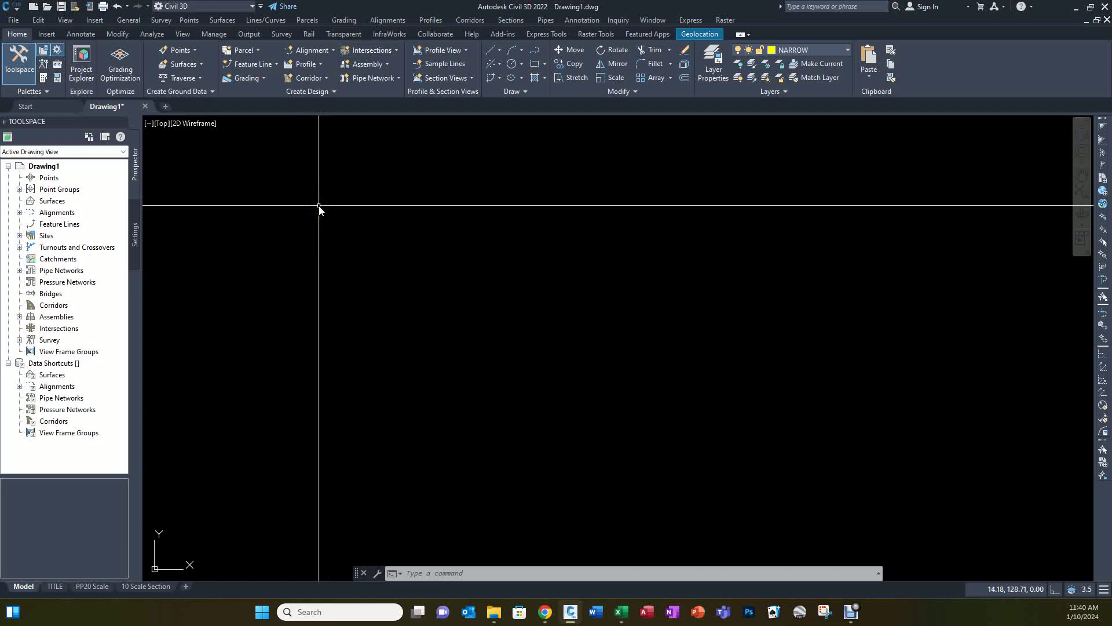
left_click(318, 205)
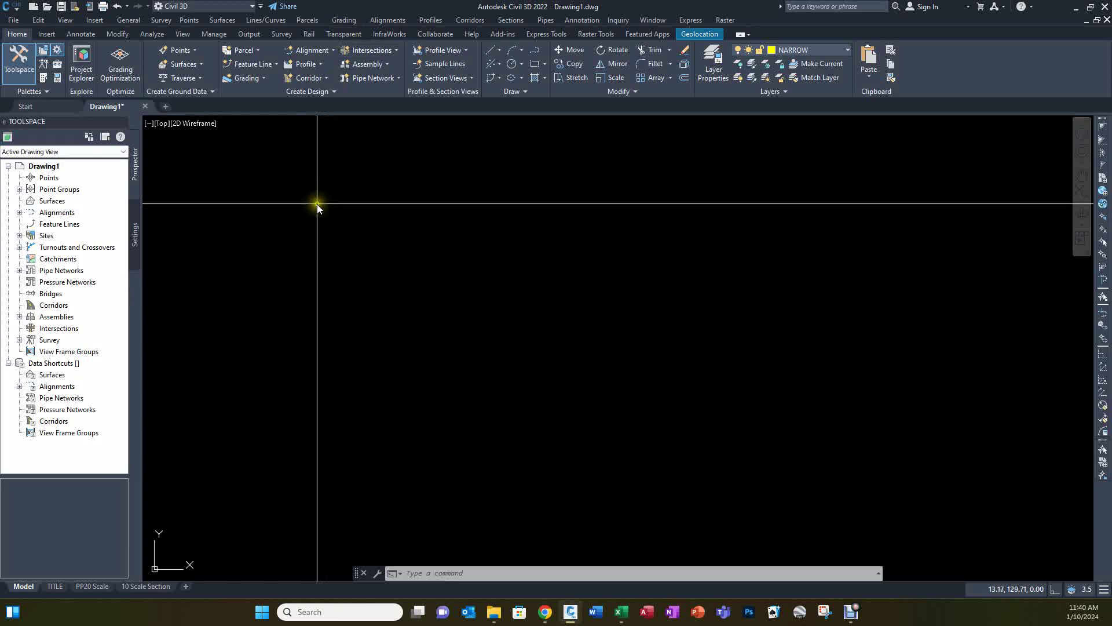
left_click(328, 203)
left_click(387, 259)
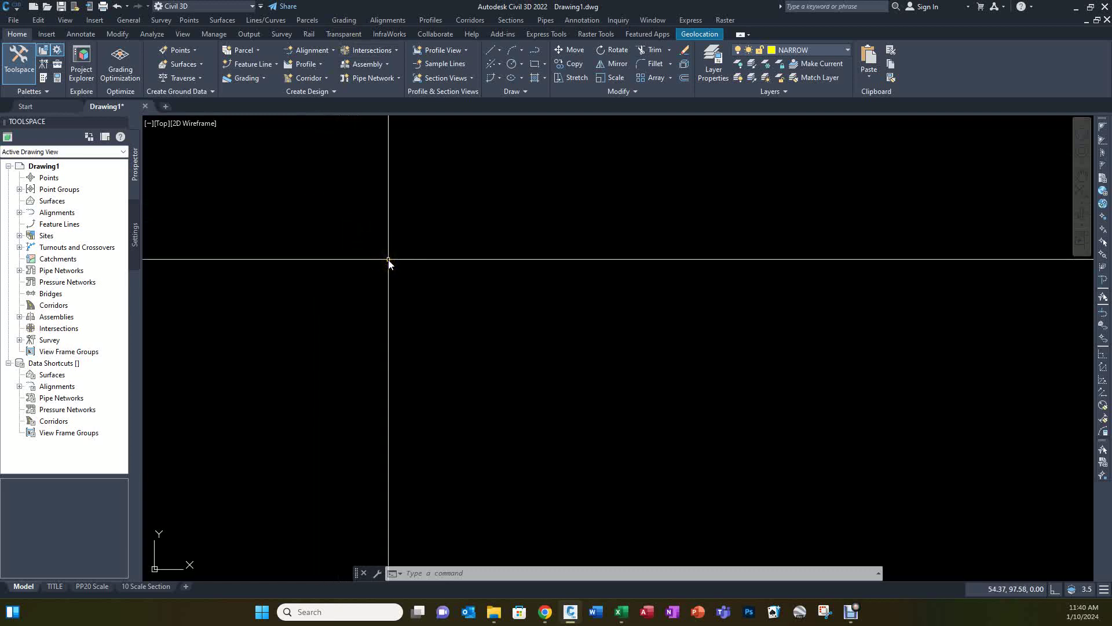
- Open the program options with the CONFIG command and show the file search paths and locations
type("li")
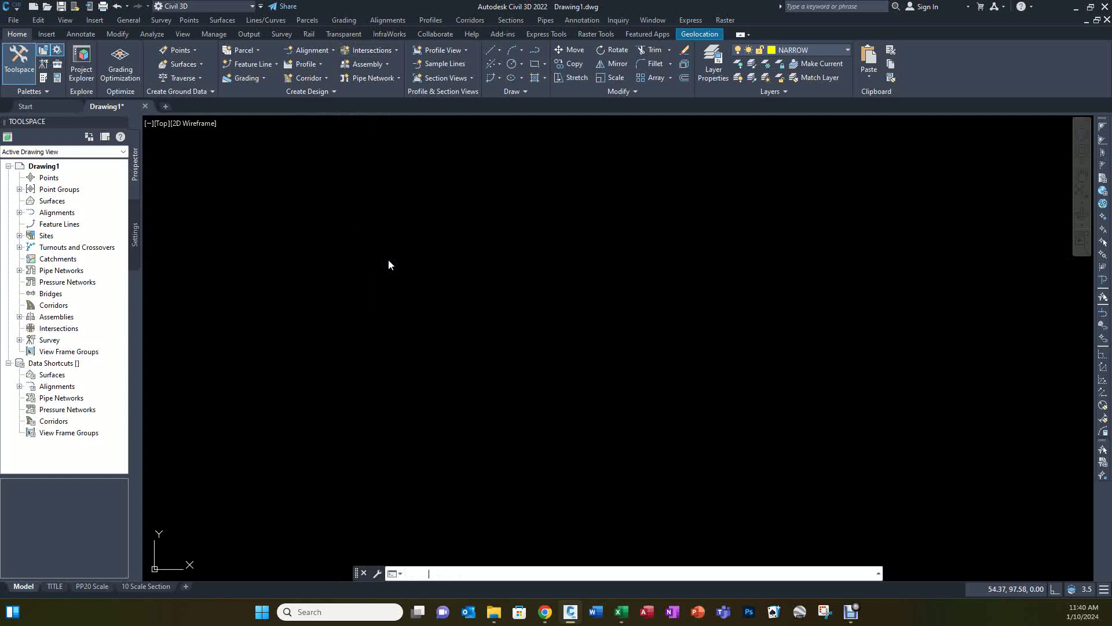
key("Return")
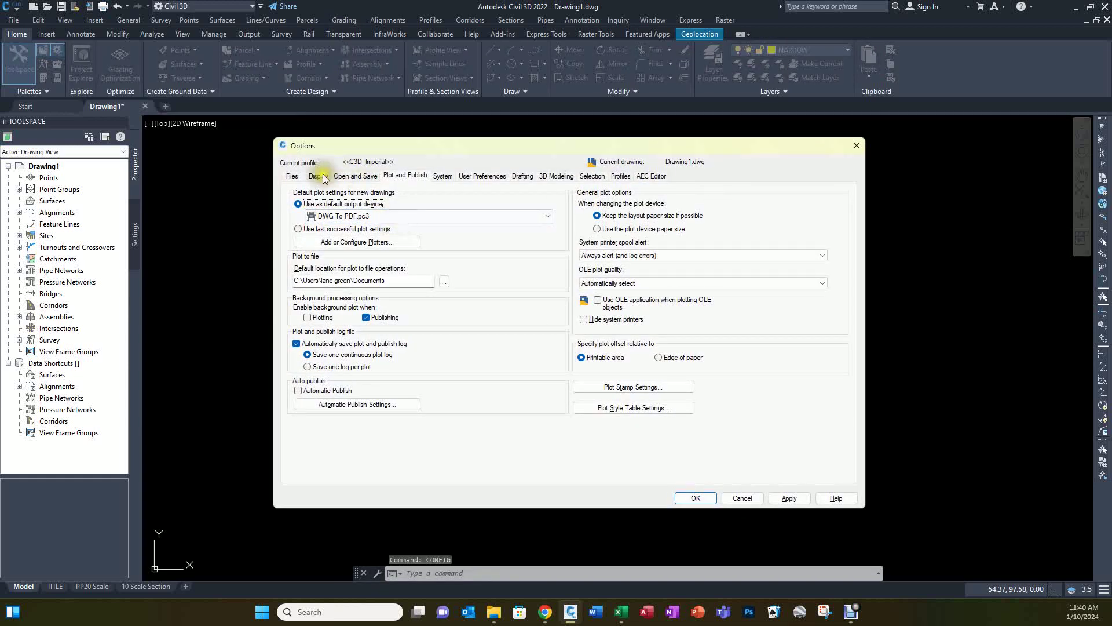
left_click(291, 175)
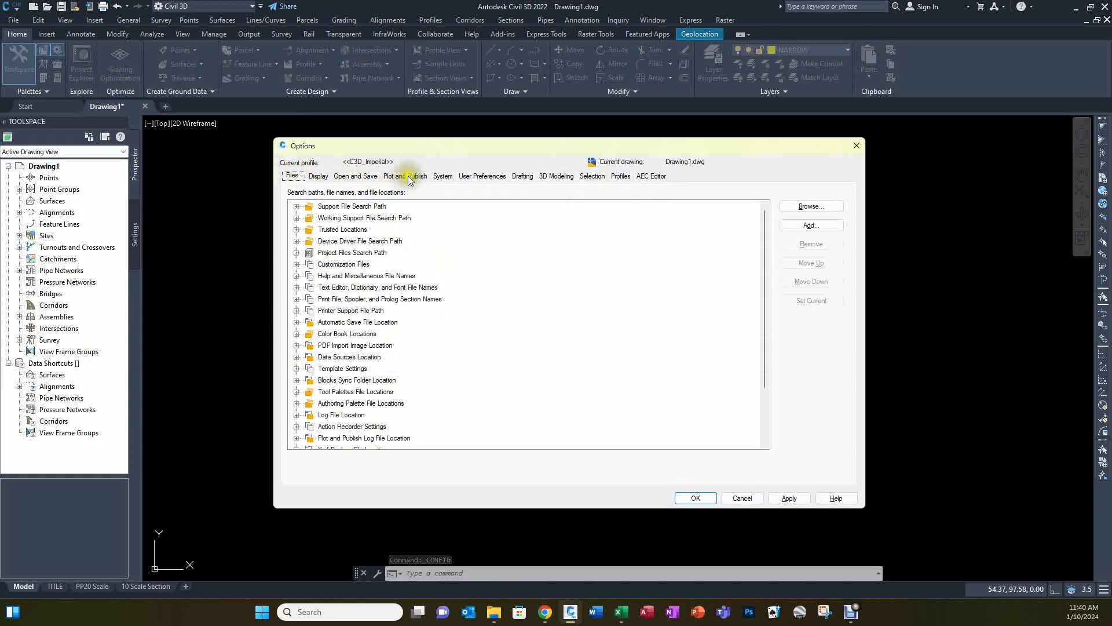
- Review the Support File Search Path list, checking the S:\_CADtools\lisp folder entry, and collapse the list again
left_click(296, 206)
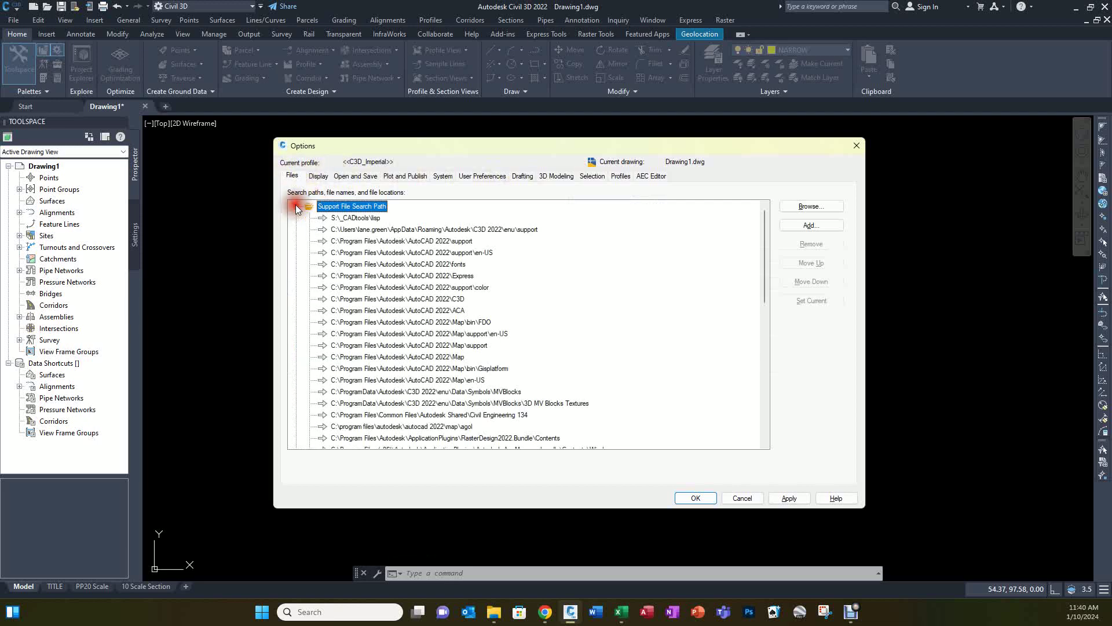
mouse_move(370, 210)
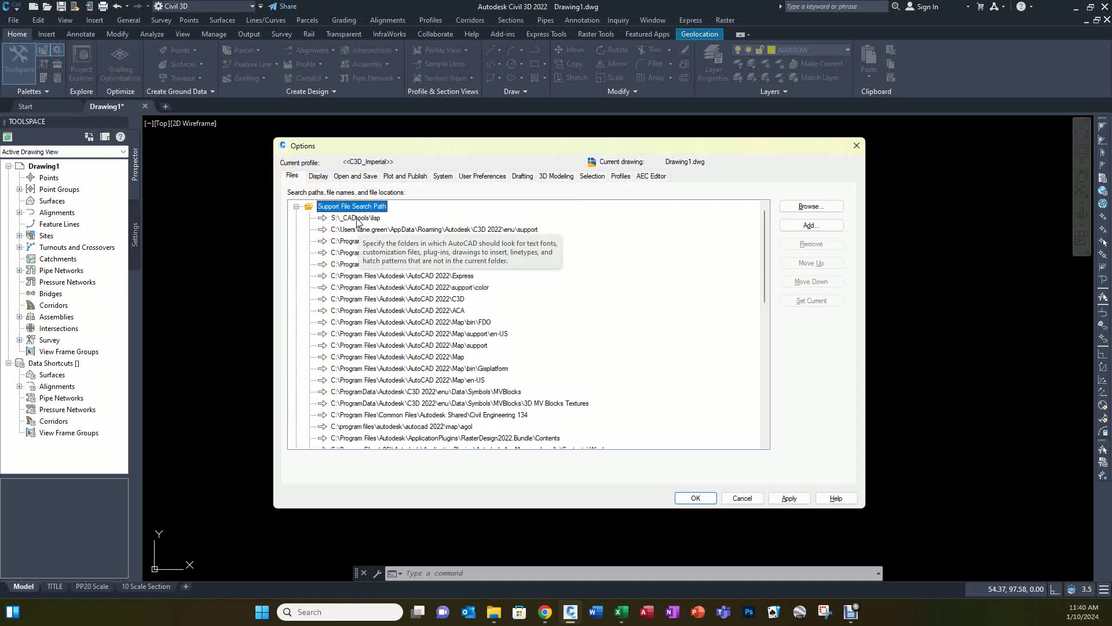
left_click(348, 219)
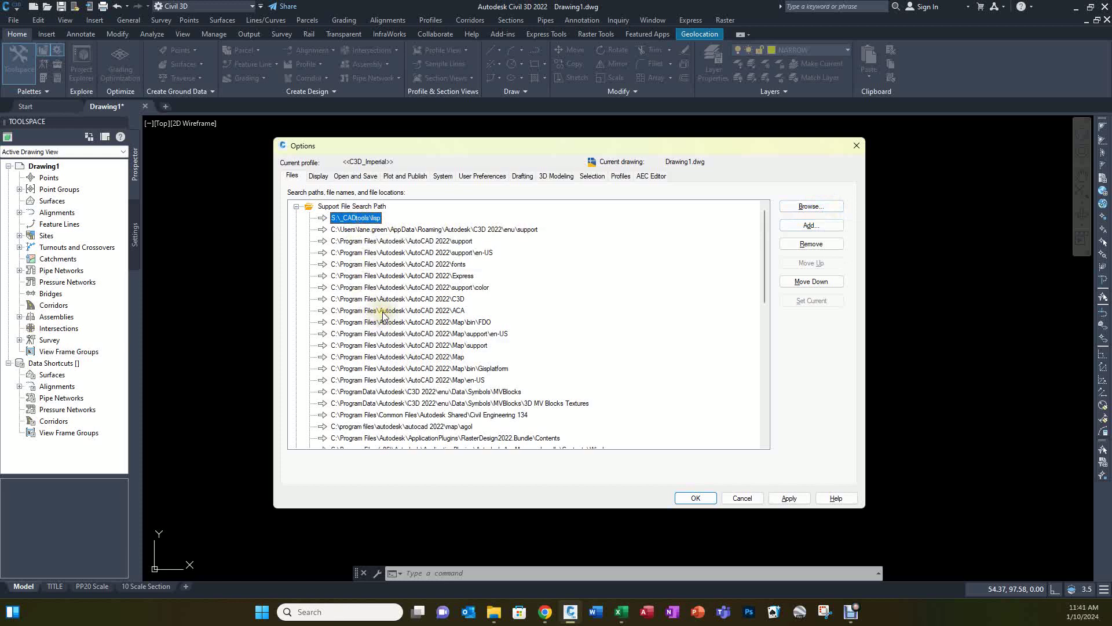
scroll(382, 315, "down", 3)
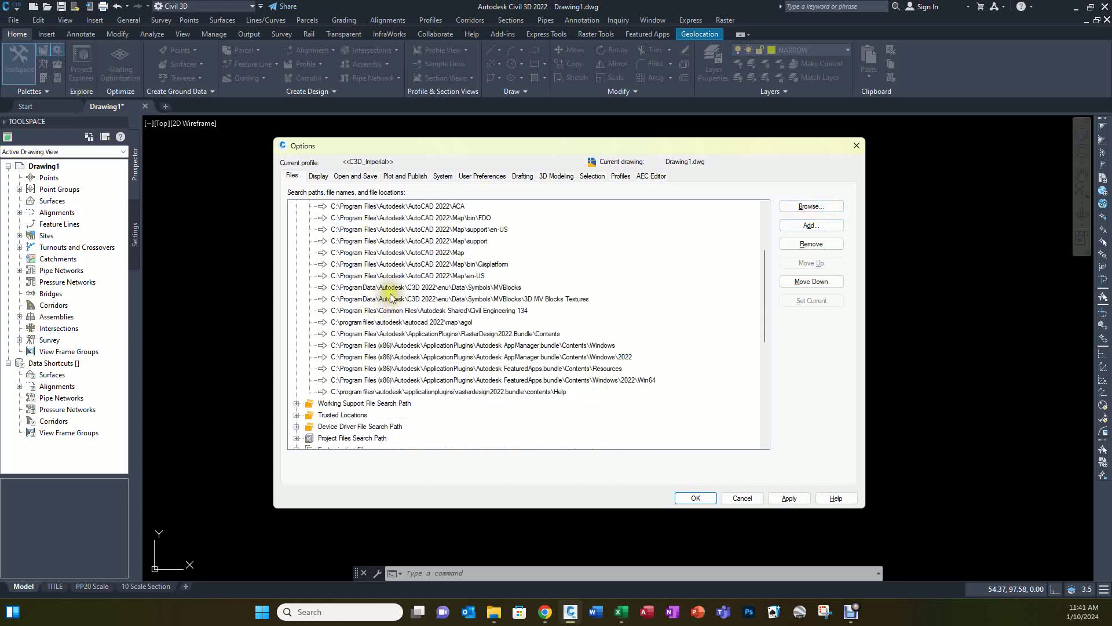
scroll(390, 293, "up", 3)
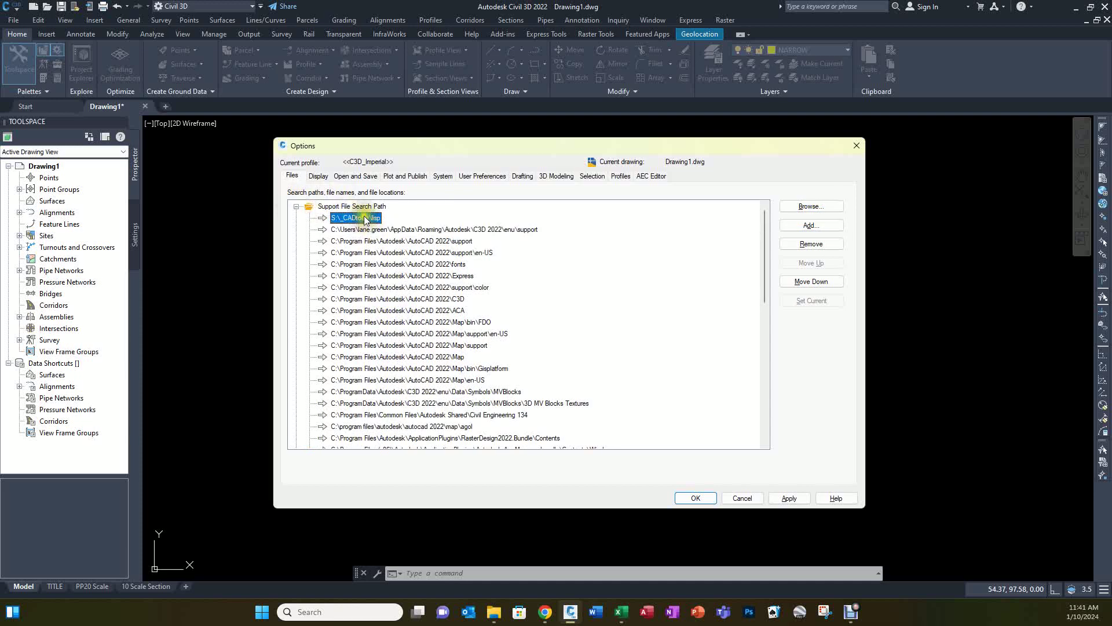
left_click(296, 207)
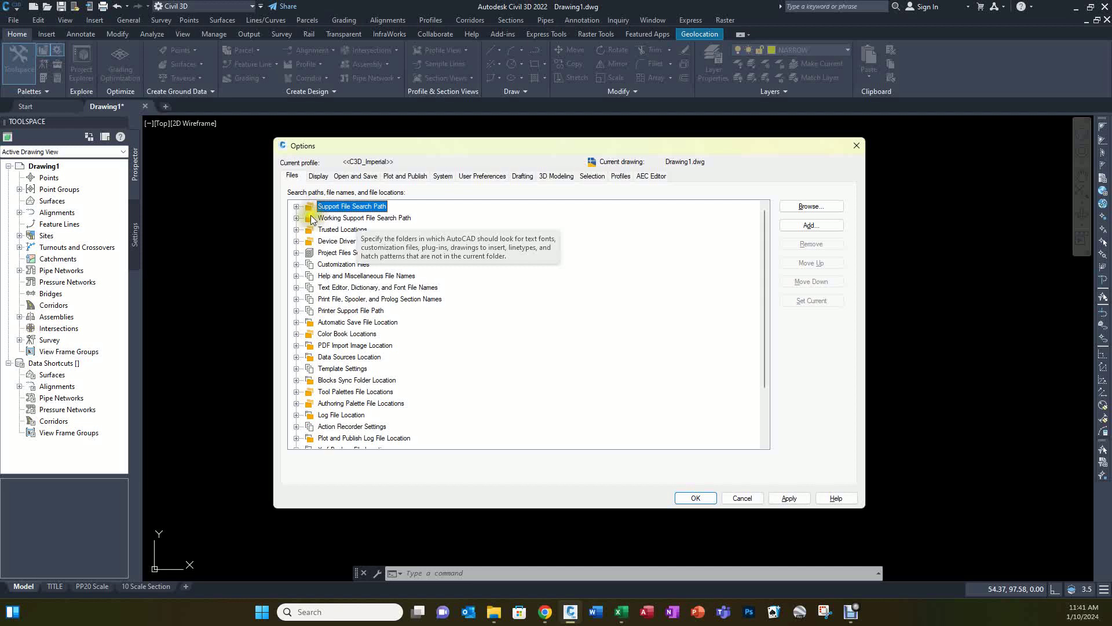
- Check the S:\_CADtools\lisp folder entry under Trusted Locations, then collapse that list
left_click(296, 230)
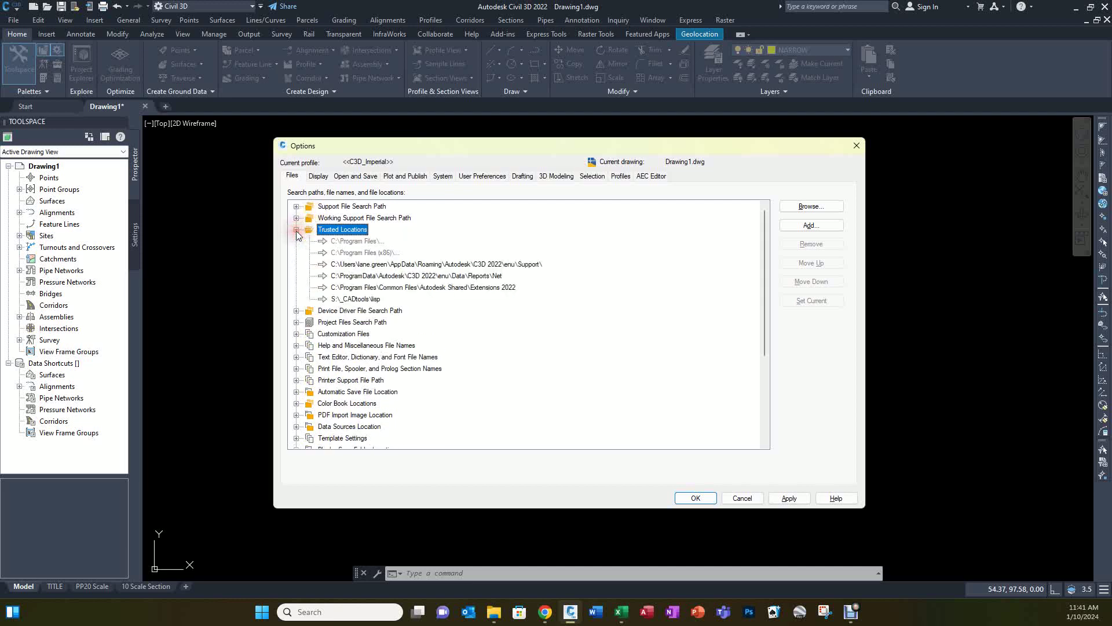
left_click(359, 299)
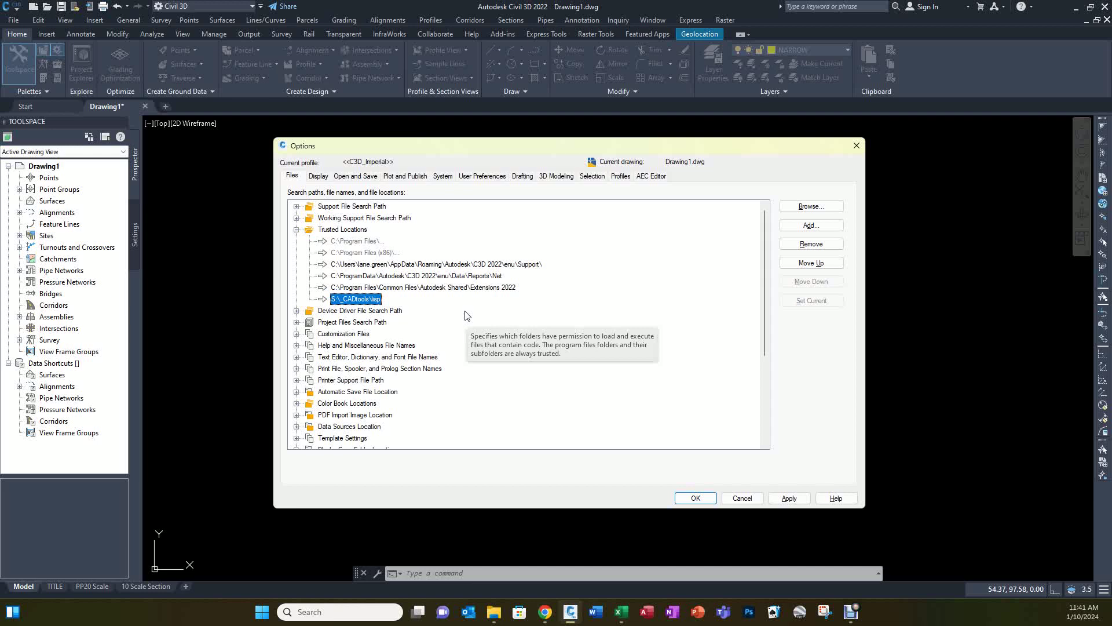
left_click(421, 306)
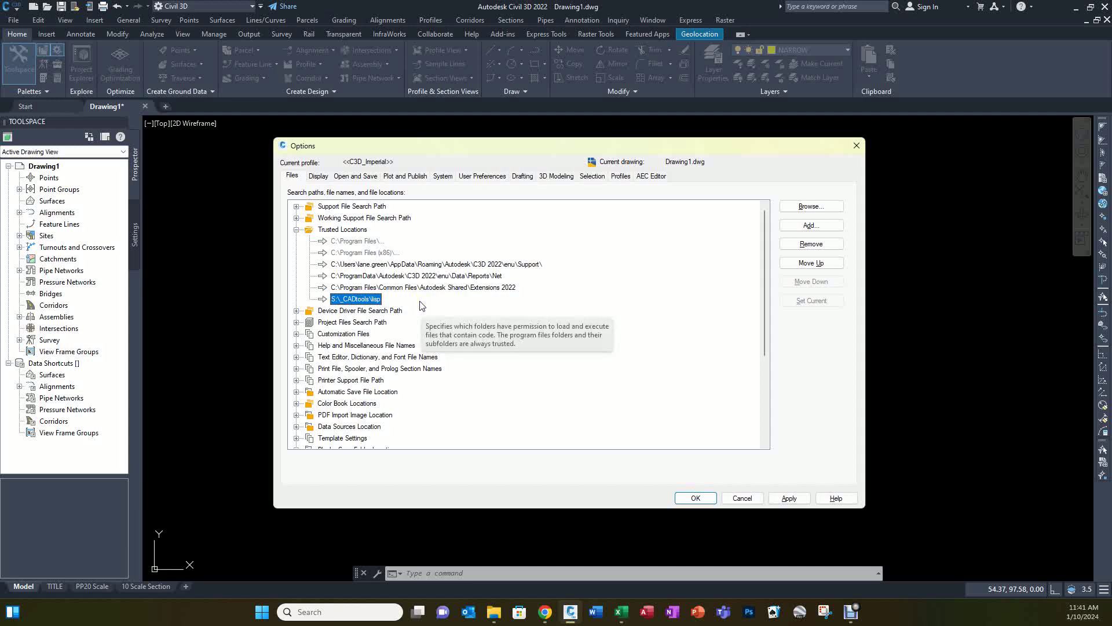
left_click(297, 230)
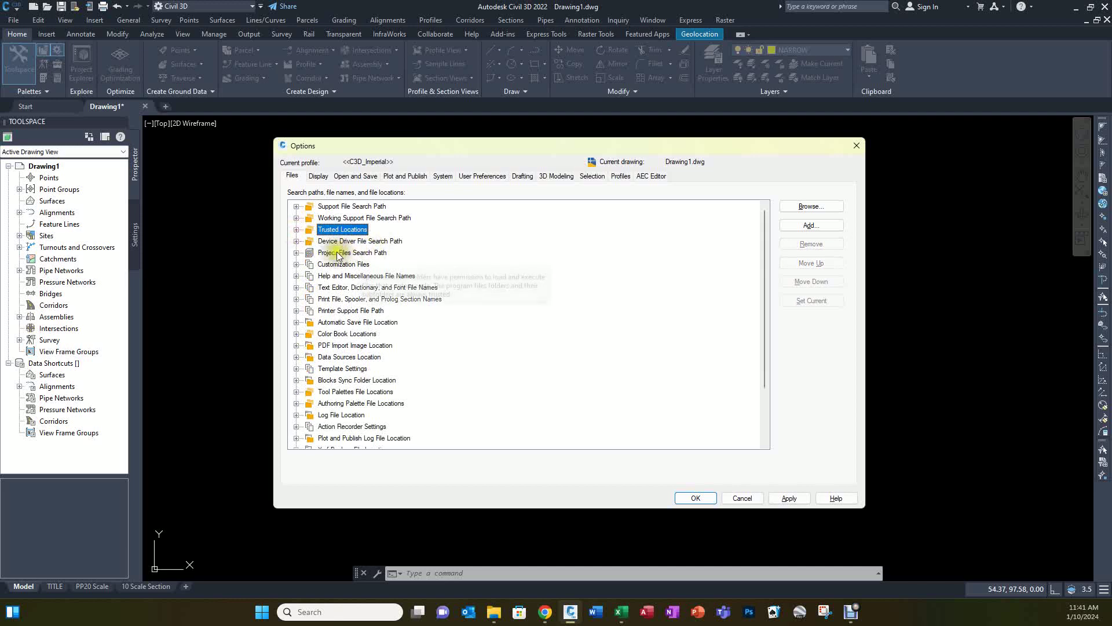
- Check the S:\_CADtools\plot styles entry in the Plot Style Table Search Path under Printer Support File Path
left_click(297, 310)
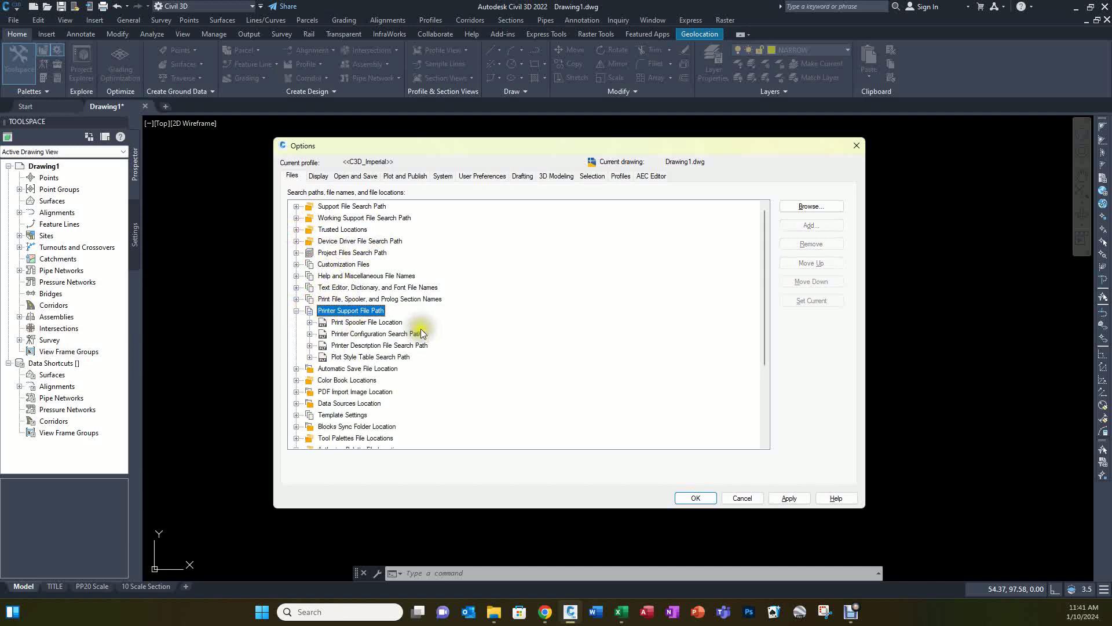
left_click(310, 358)
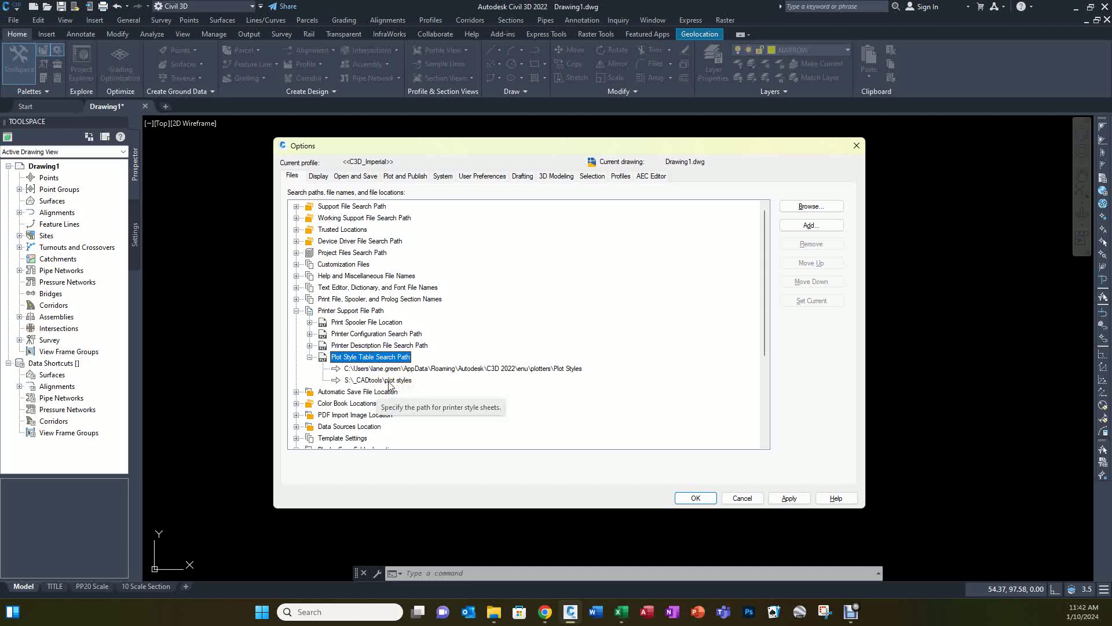
scroll(389, 385, "down", 1)
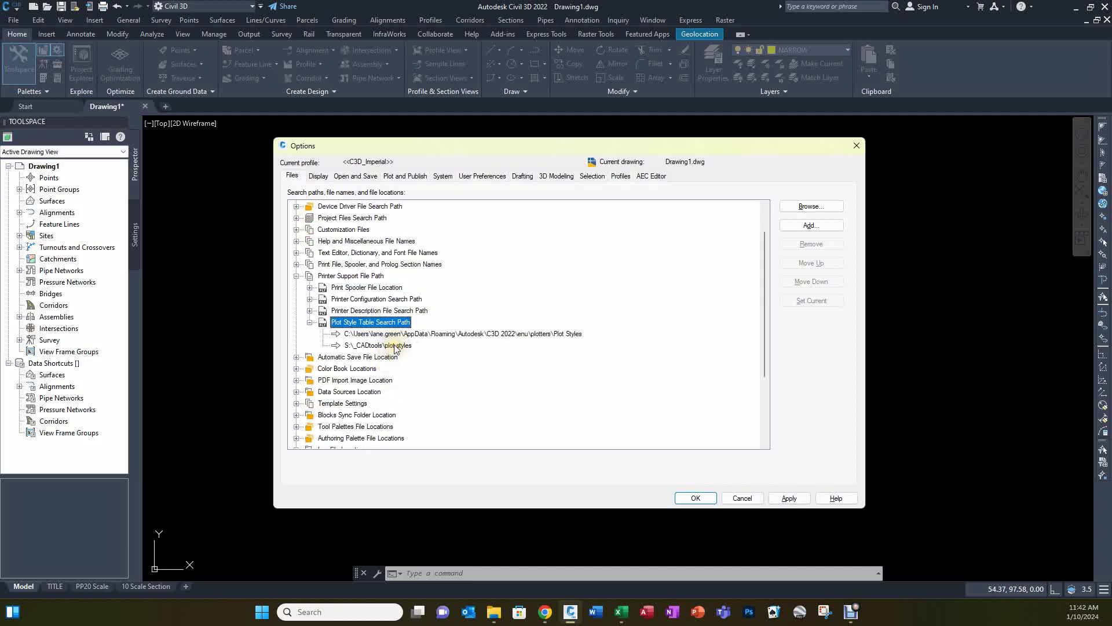
left_click(369, 346)
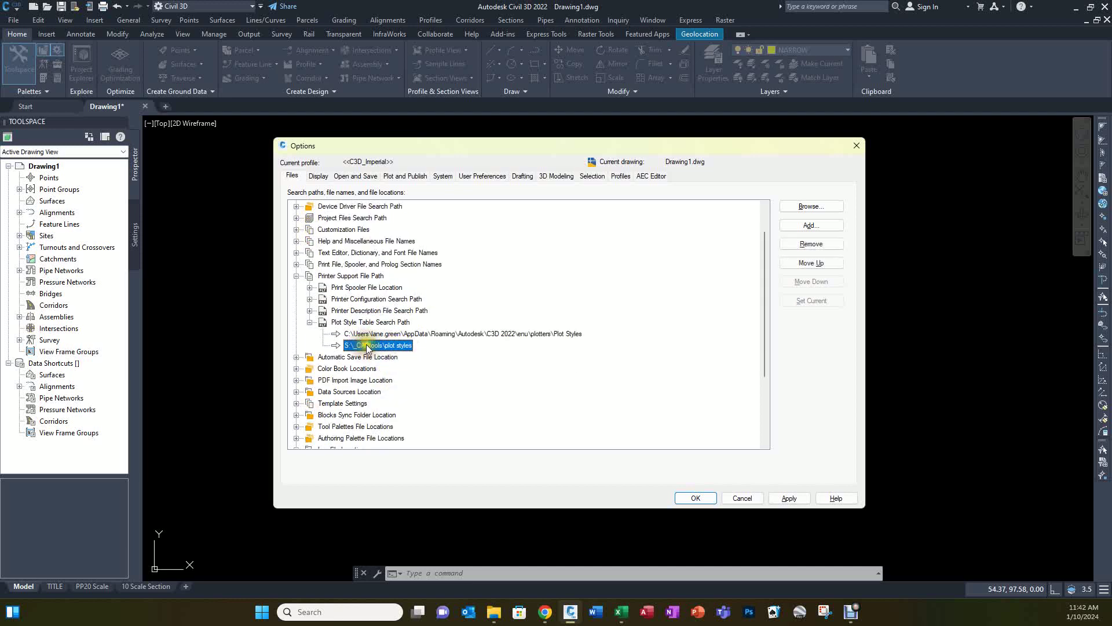
- Check the S:\_CADtools\_CIV3D PROTOTYPE DWG folder set as Drawing Template File Location under Template Settings
left_click(296, 404)
scroll(408, 322, "down", 2)
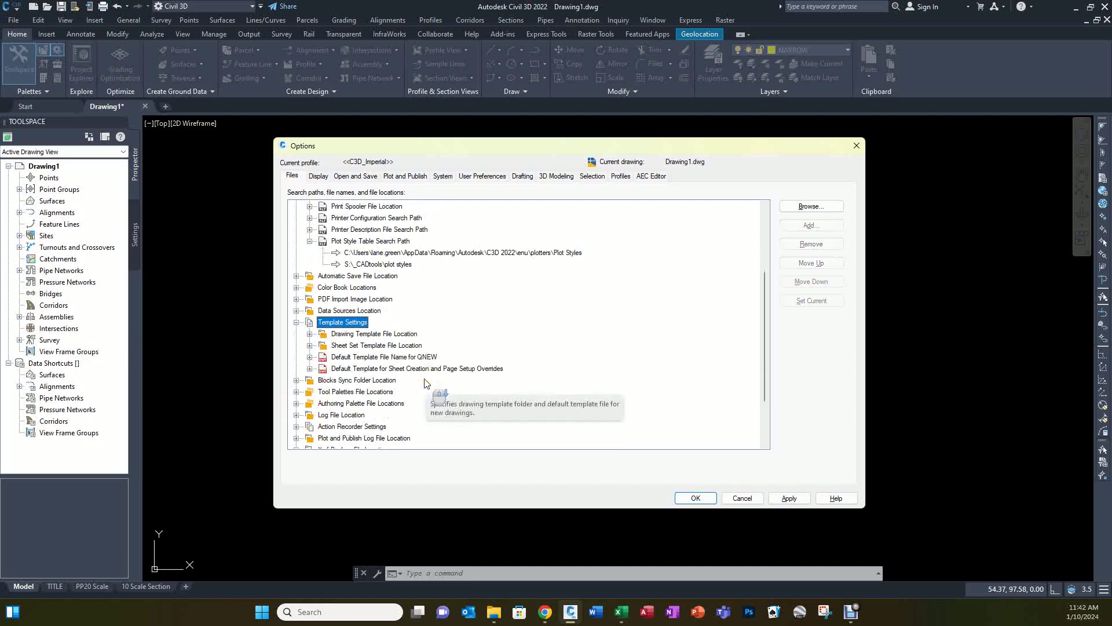
left_click(309, 334)
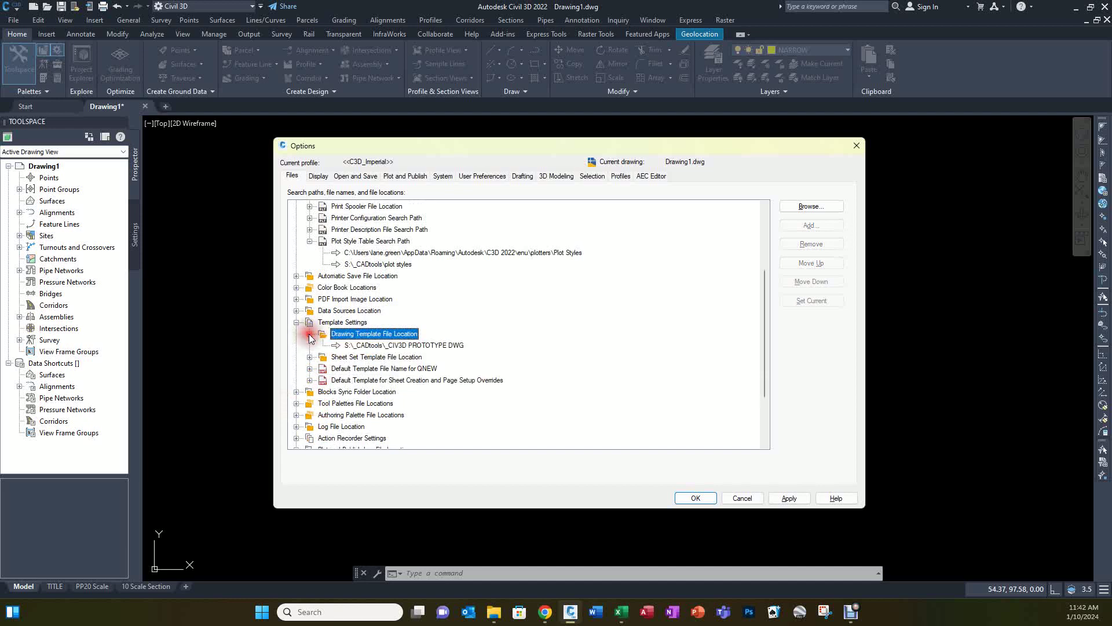
left_click(377, 346)
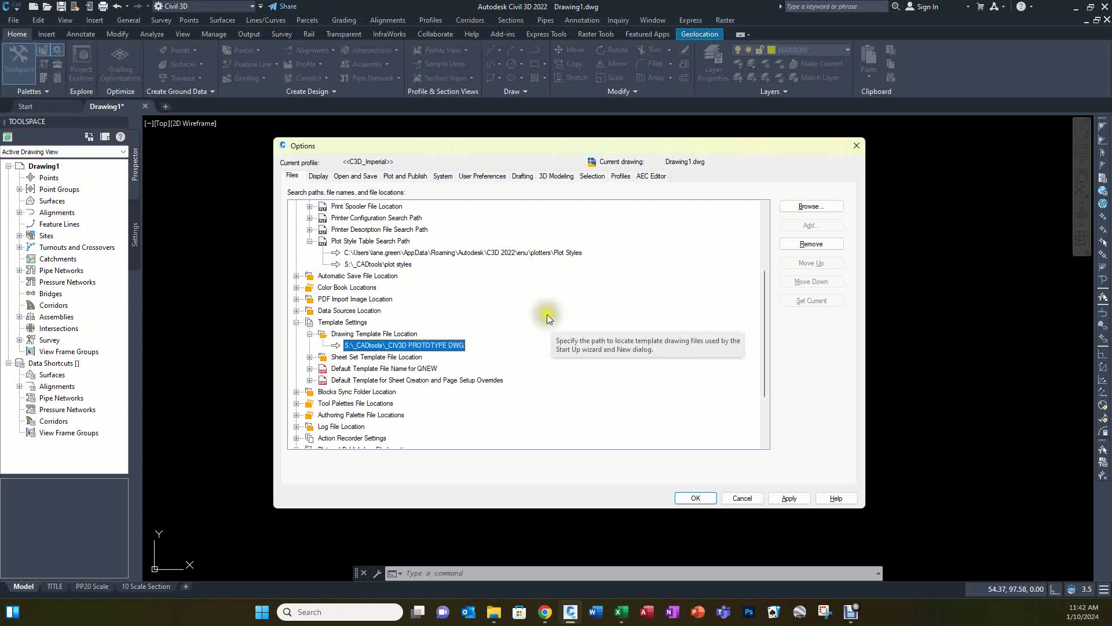
- Check the default template files assigned for QNEW and for Sheet Creation and Page Setup Overrides
left_click(310, 369)
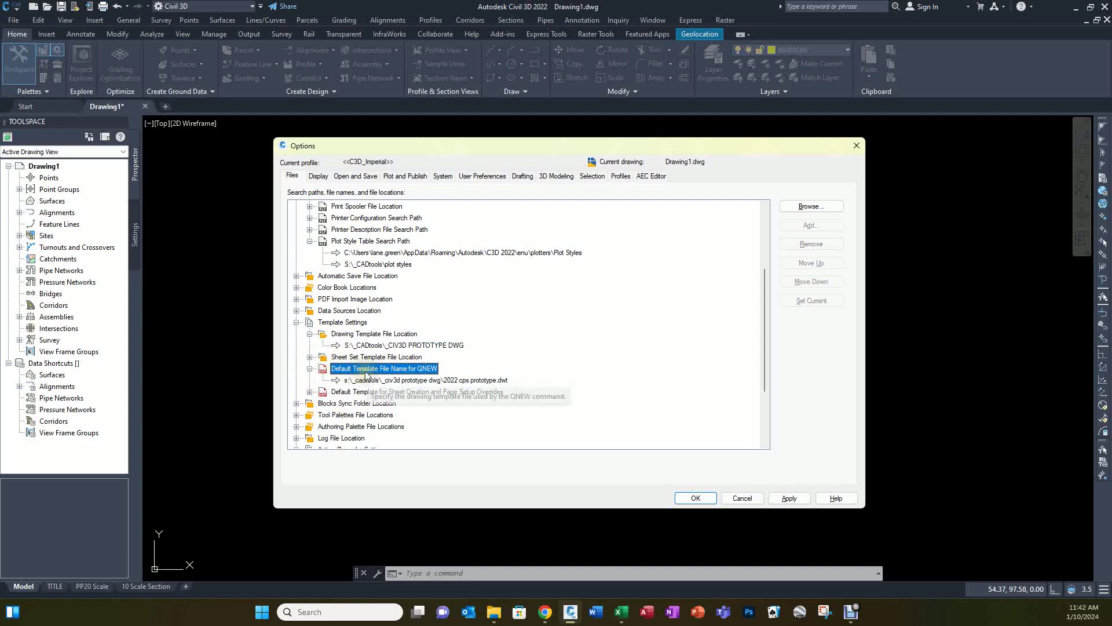
left_click(424, 381)
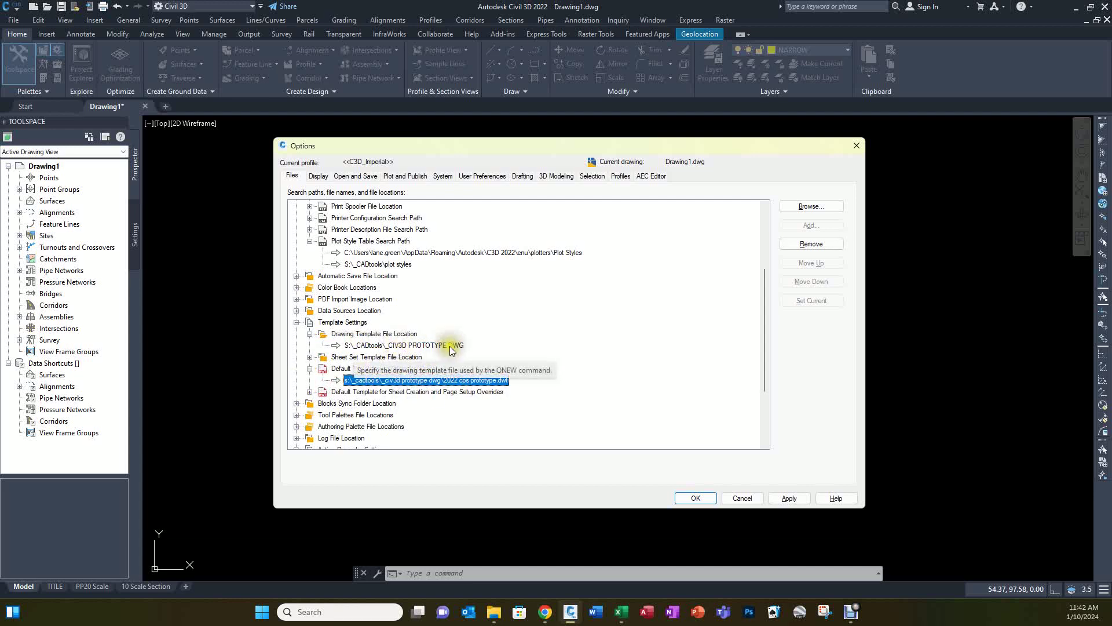
left_click(481, 382)
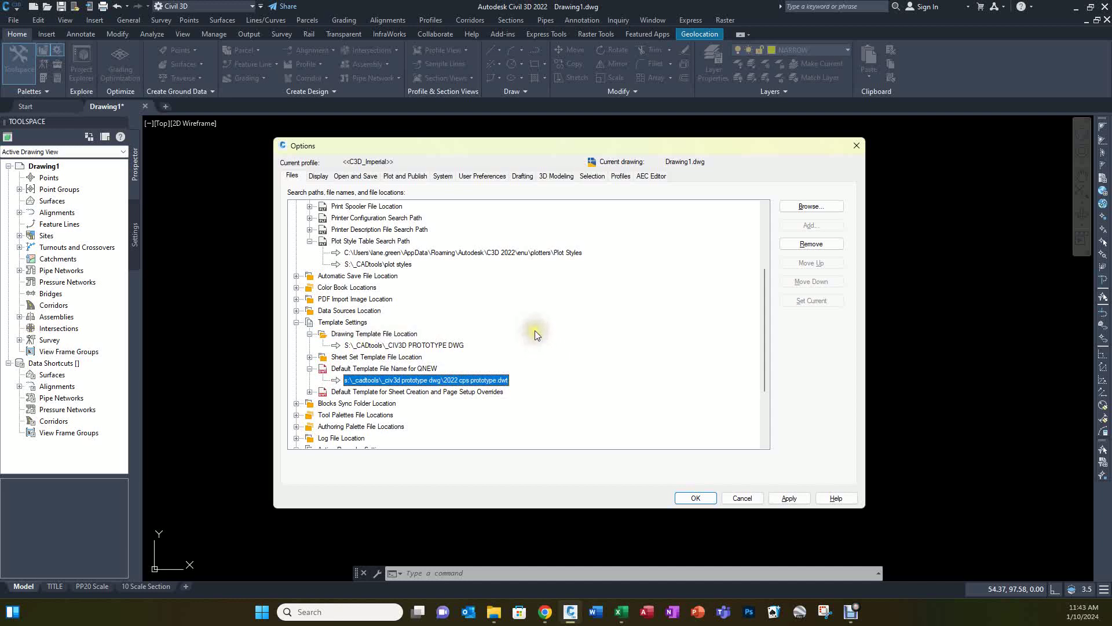
scroll(534, 330, "down", 2)
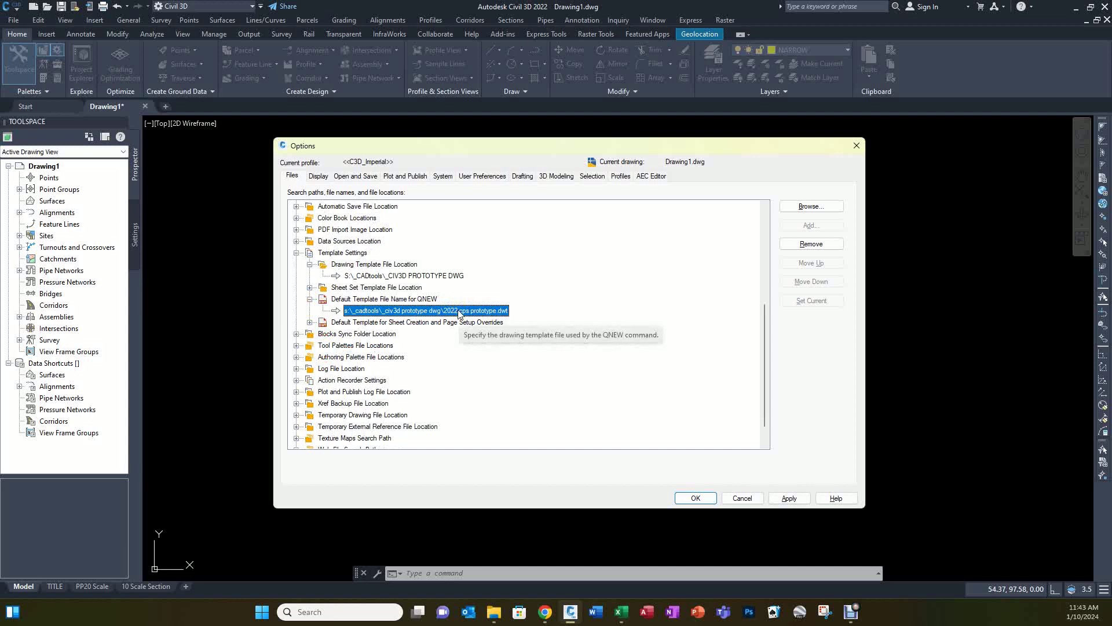
left_click(309, 323)
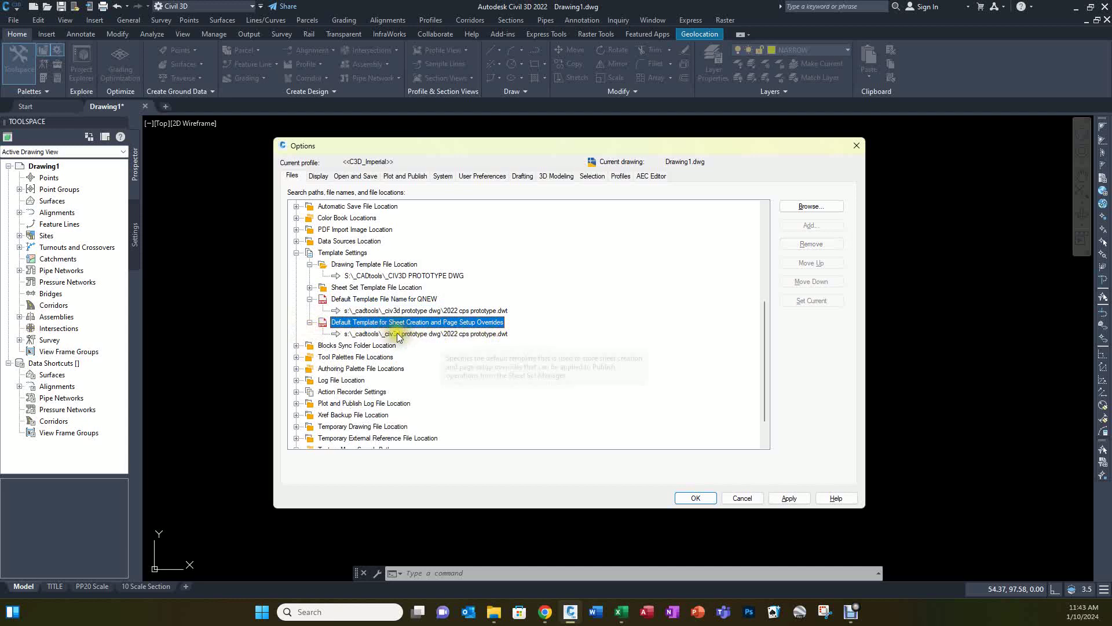
scroll(457, 369, "down", 1)
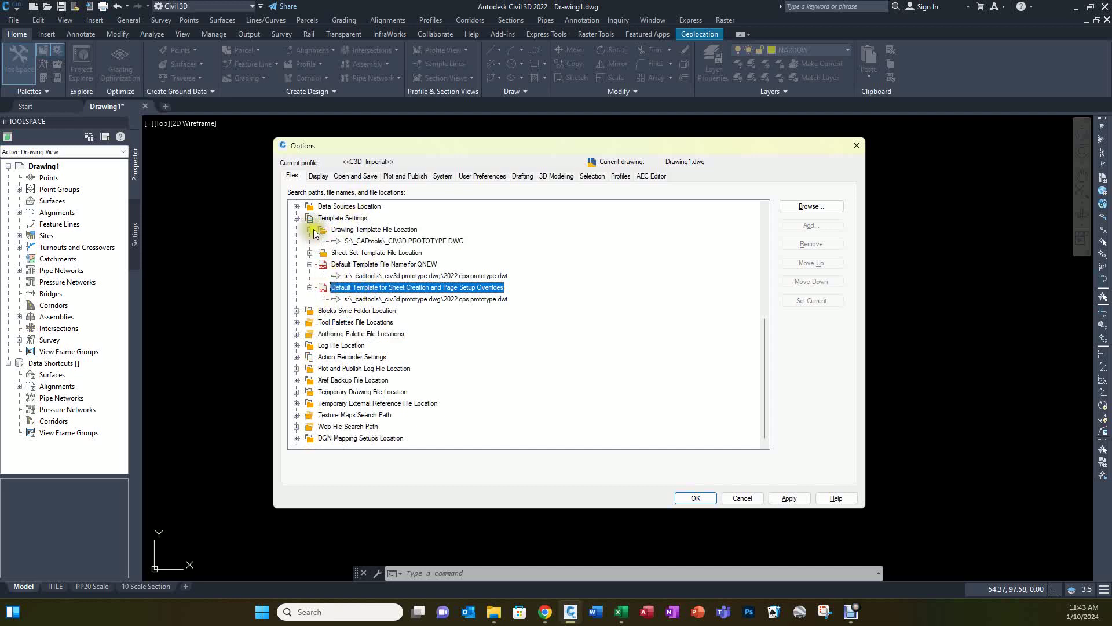
- Collapse the Template Settings and Printer Support File Path groups and show the Open and Save options
left_click(296, 217)
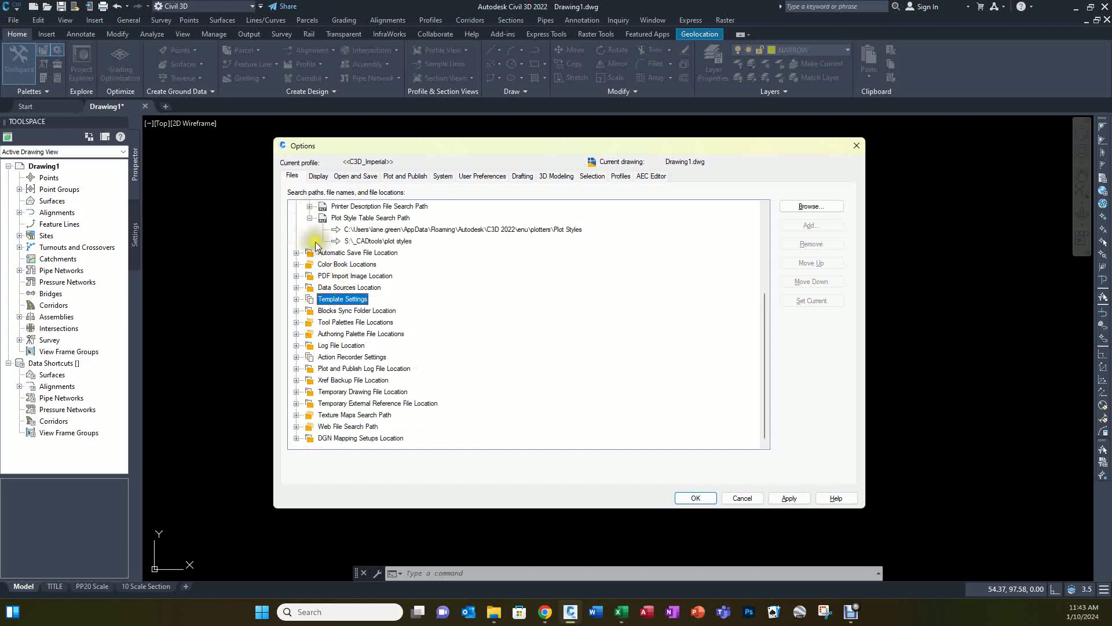
scroll(319, 246, "up", 5)
left_click(296, 276)
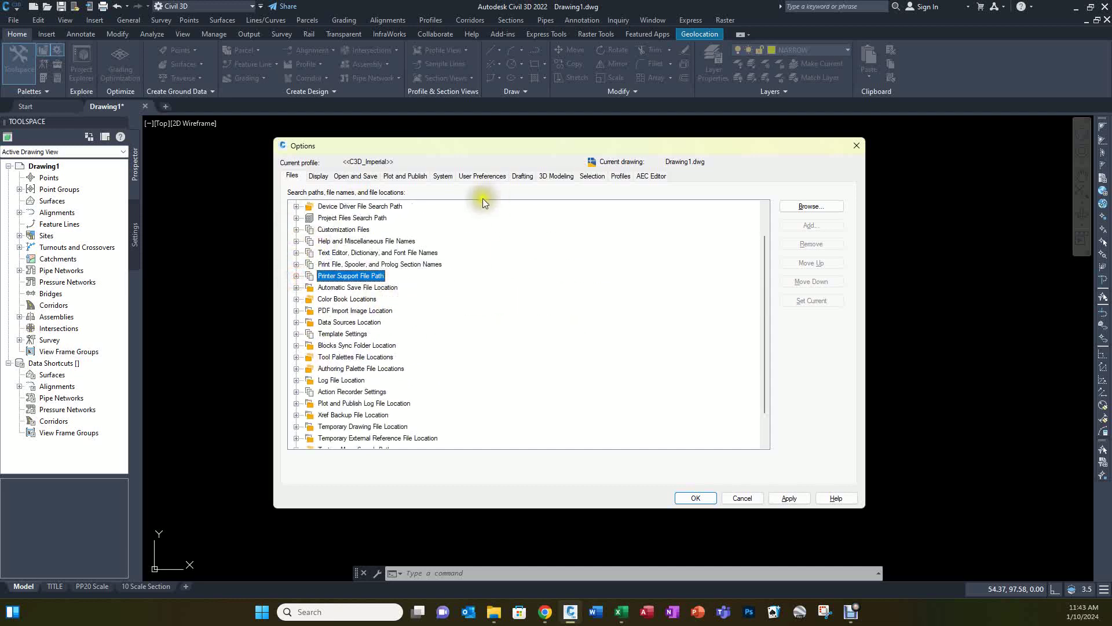
left_click(359, 176)
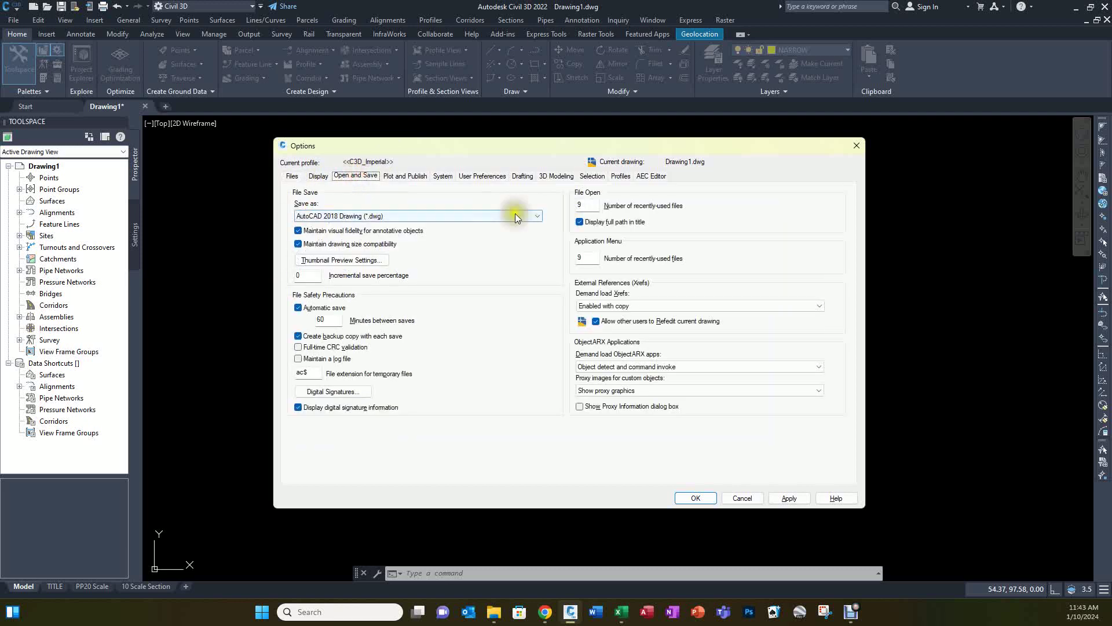
- Check the incremental save percentage, automatic save interval, recently-used file counts and full path display in the Open and Save options
left_click(288, 273)
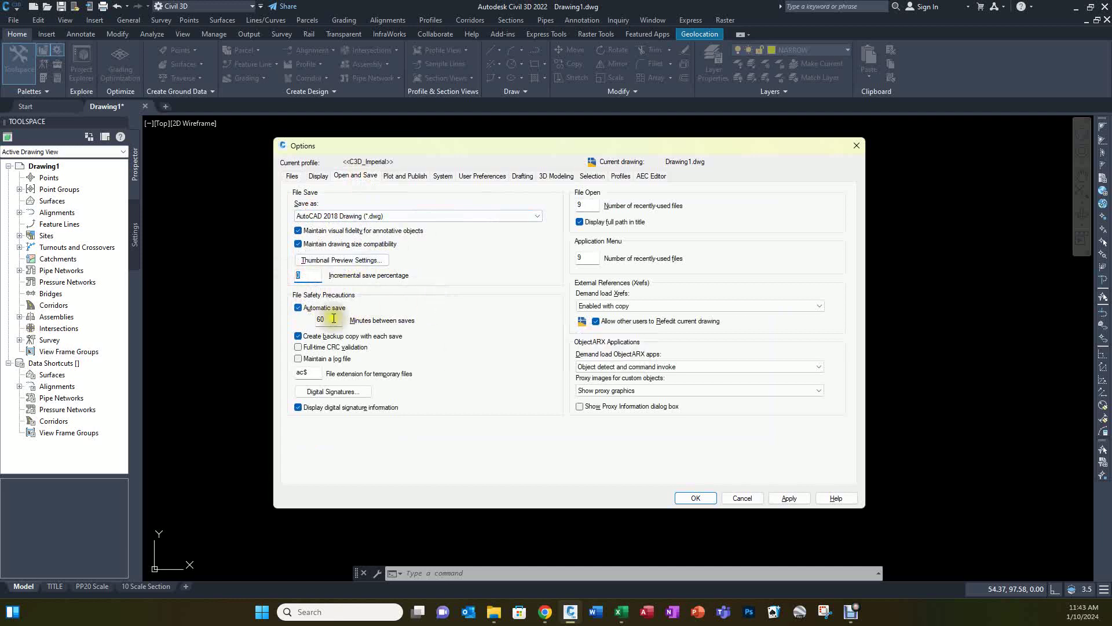
left_click(308, 319)
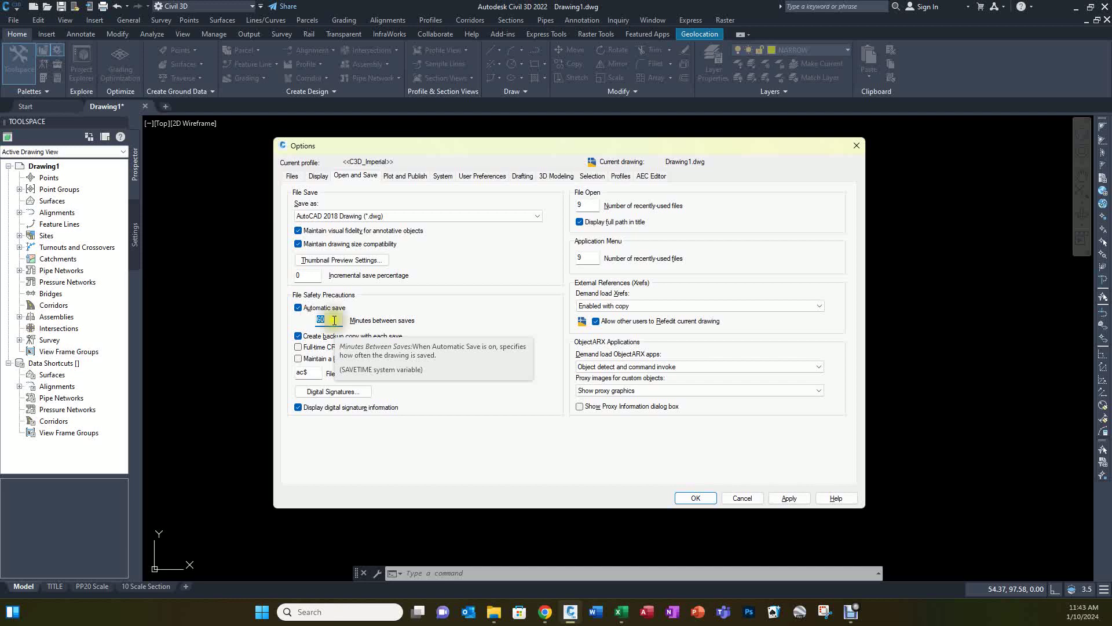
left_click(581, 206)
left_click(585, 258)
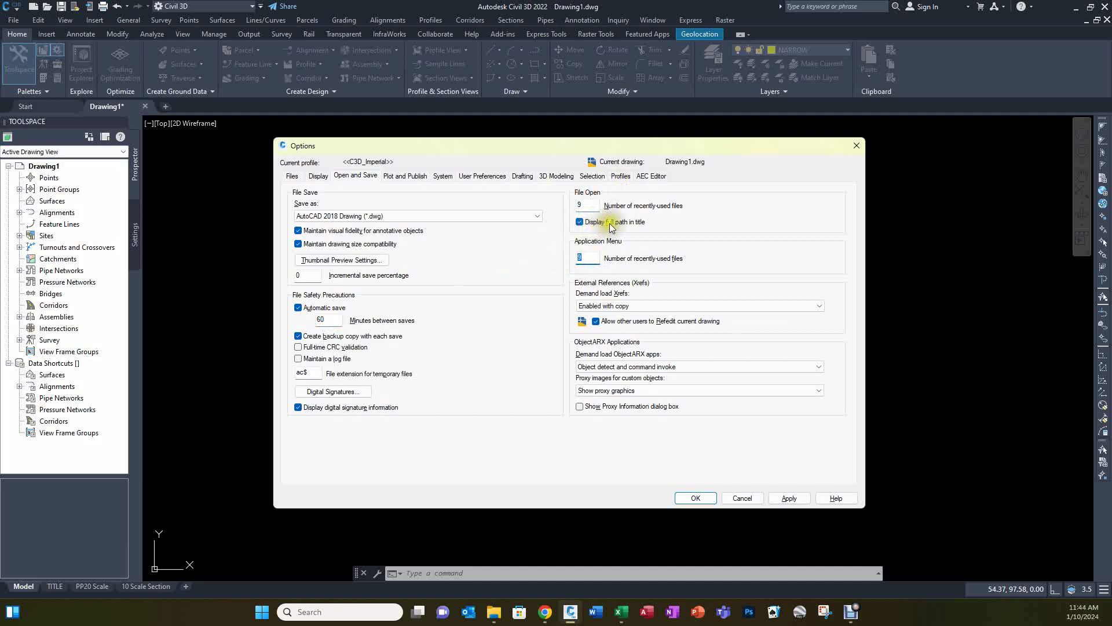
left_click(579, 221)
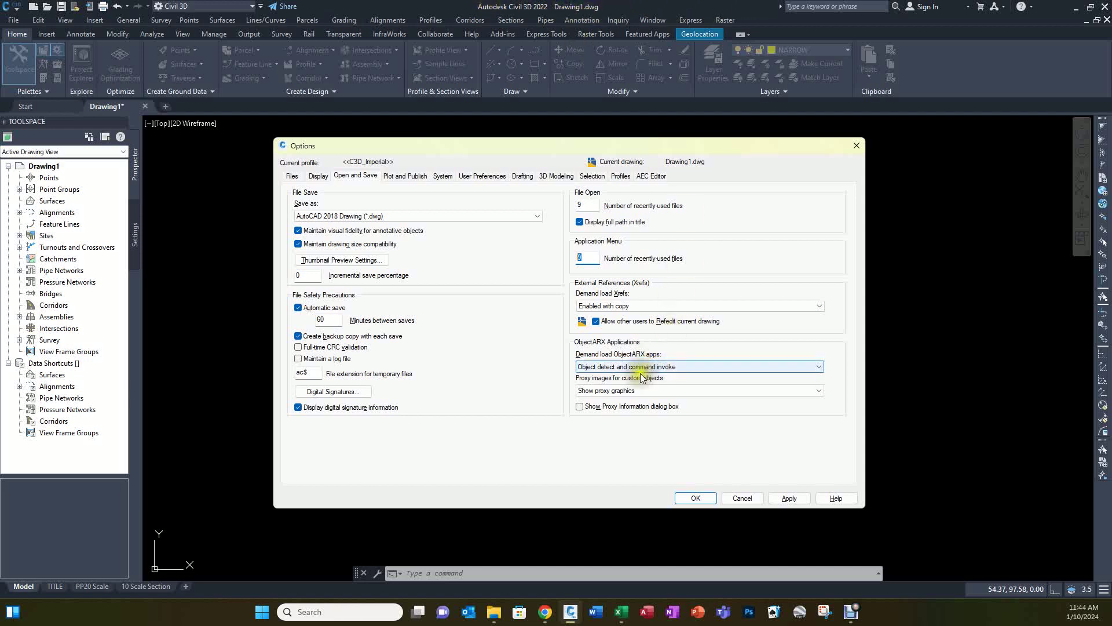
- Select DWG To PDF.pc3 as the default output device in the Plot and Publish options
left_click(421, 176)
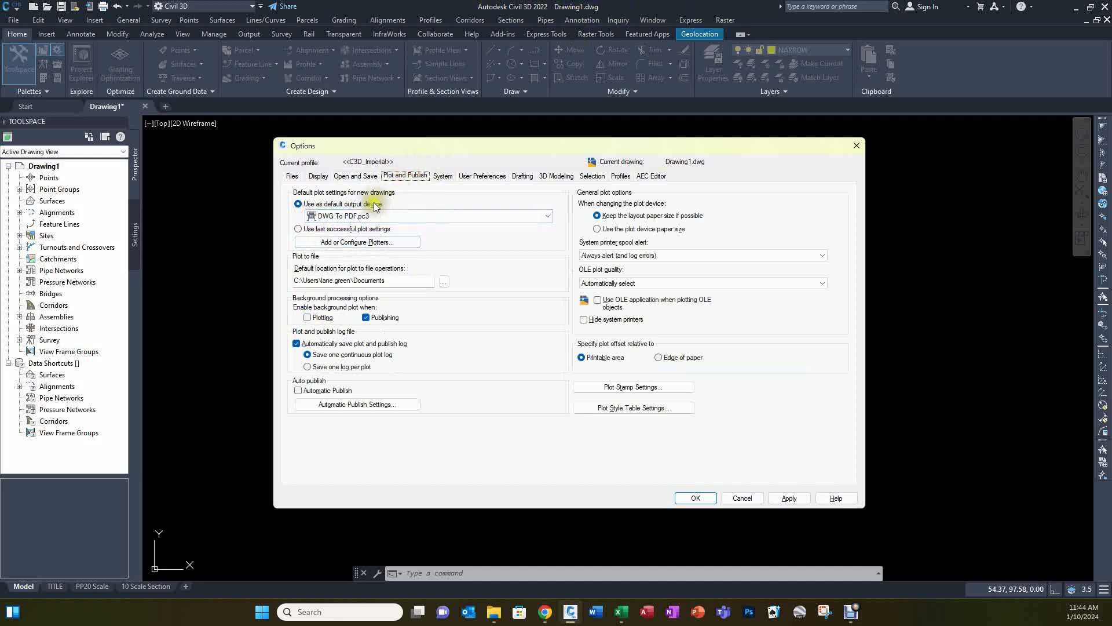
left_click(348, 218)
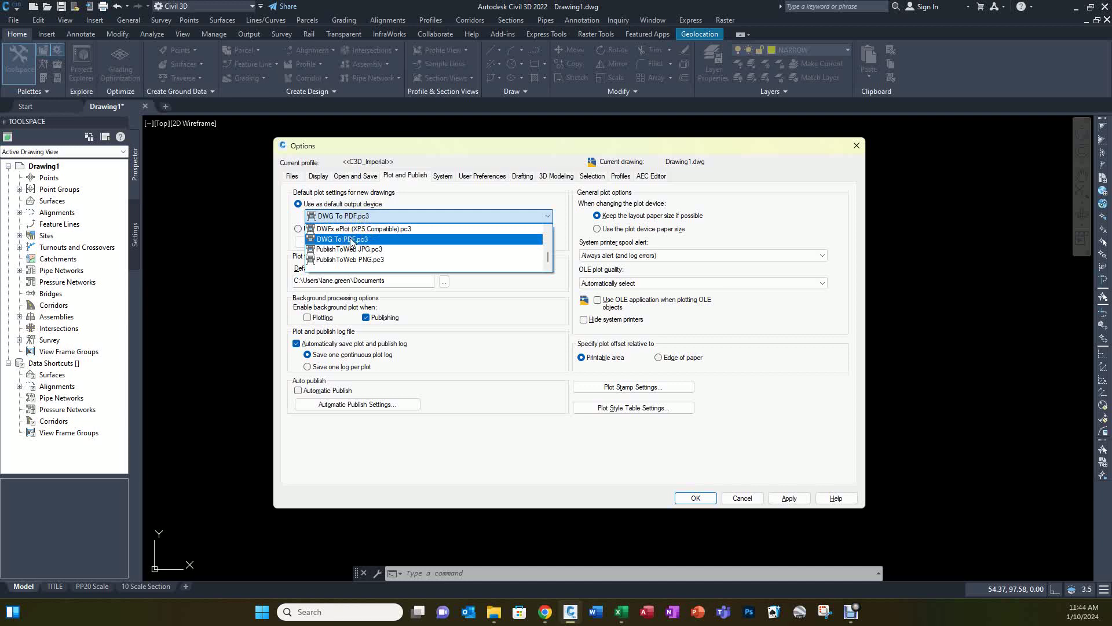
left_click(351, 240)
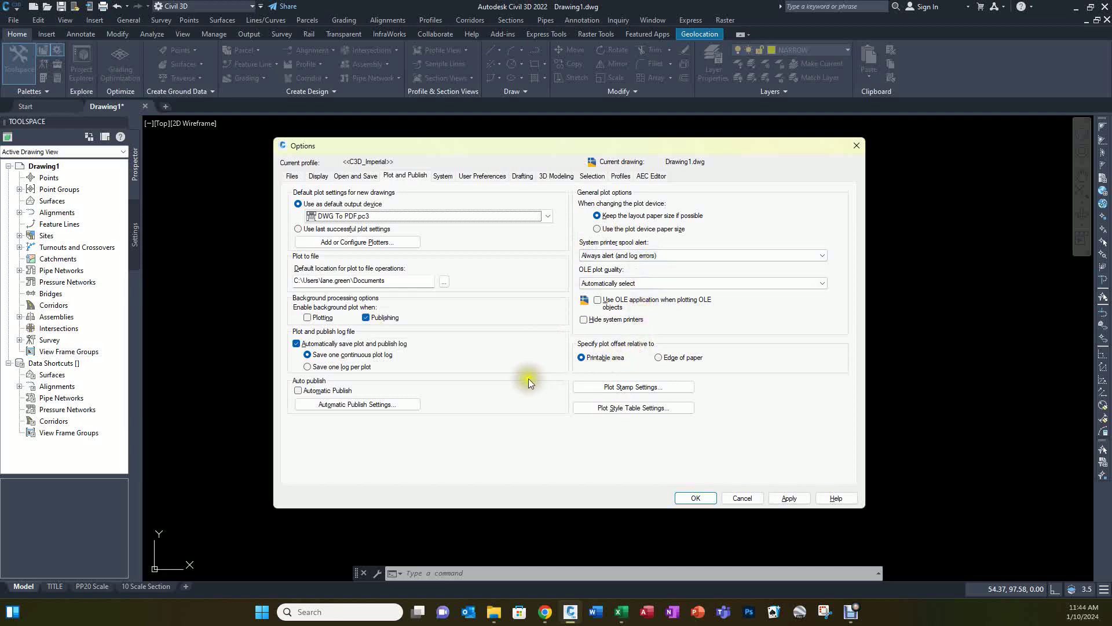
- Apply the right-click customization in User Preferences with Shortcut Menu for Edit Mode and ENTER for Command Mode
left_click(444, 176)
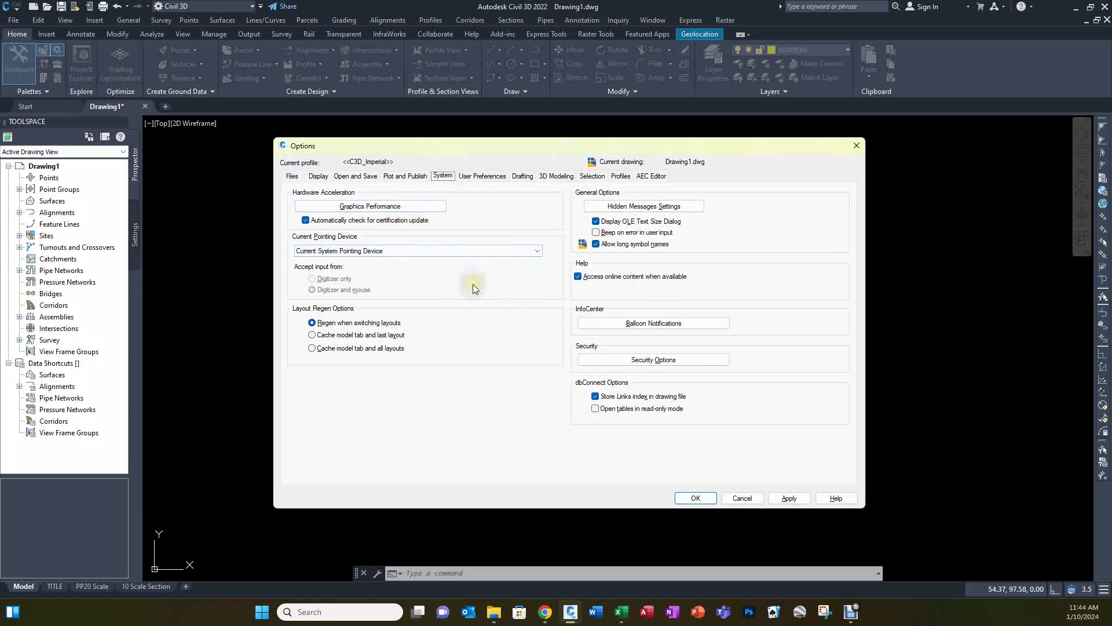
left_click(442, 177)
left_click(471, 176)
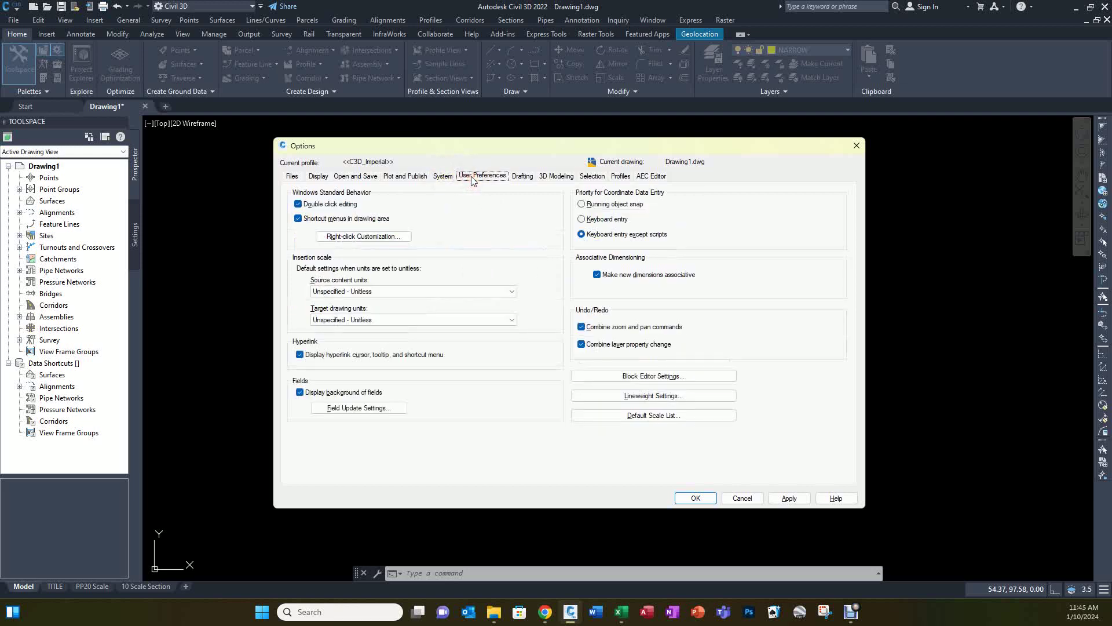
left_click(351, 237)
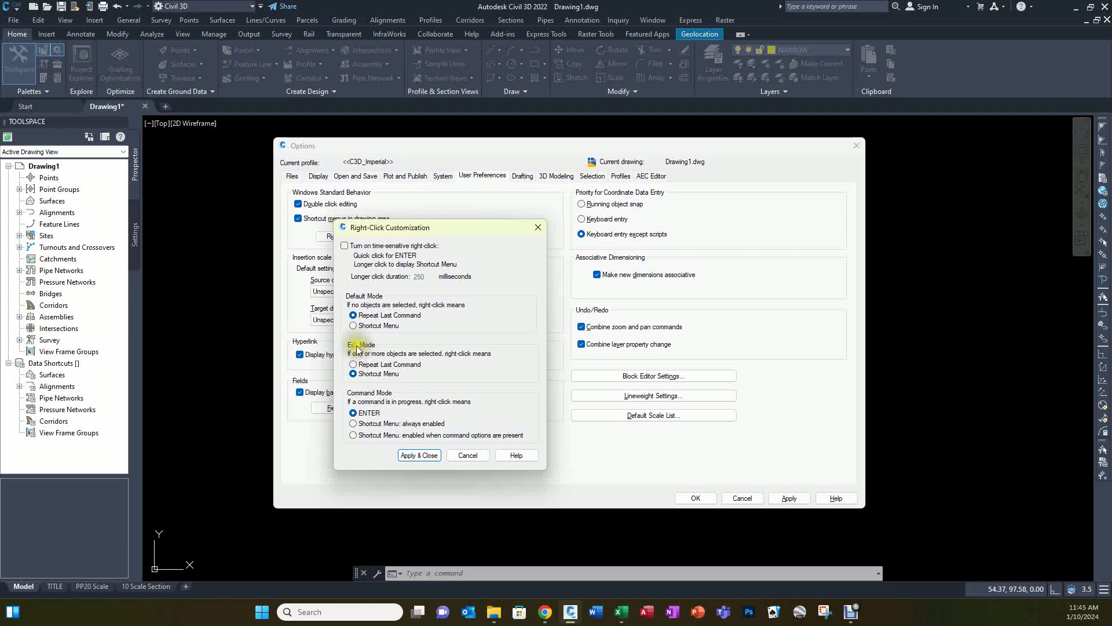
left_click(352, 374)
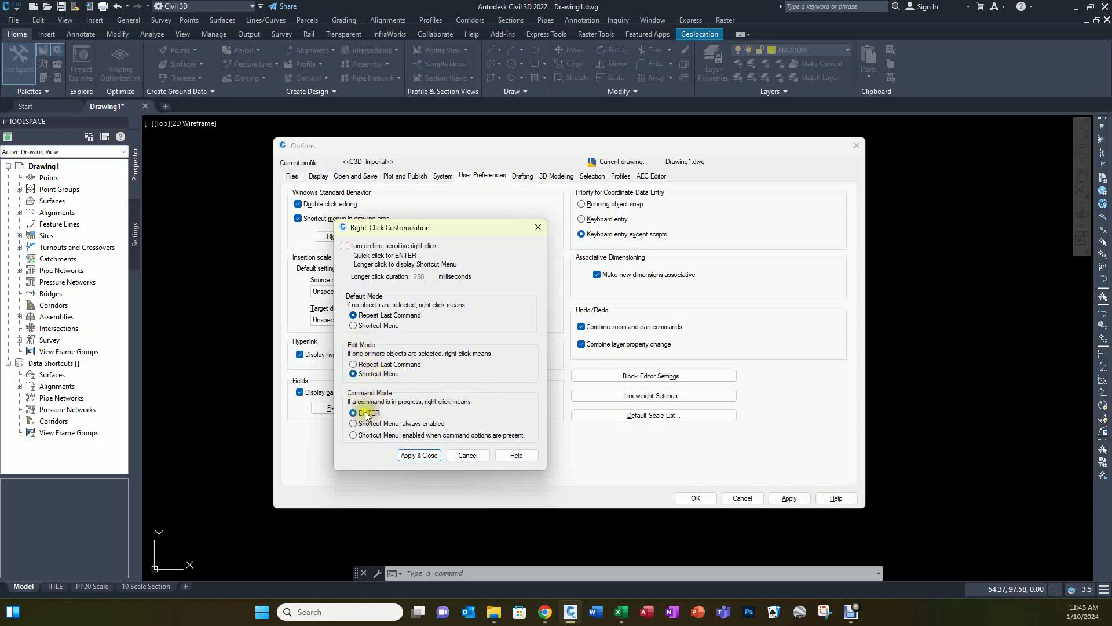
mouse_move(366, 416)
left_click(419, 455)
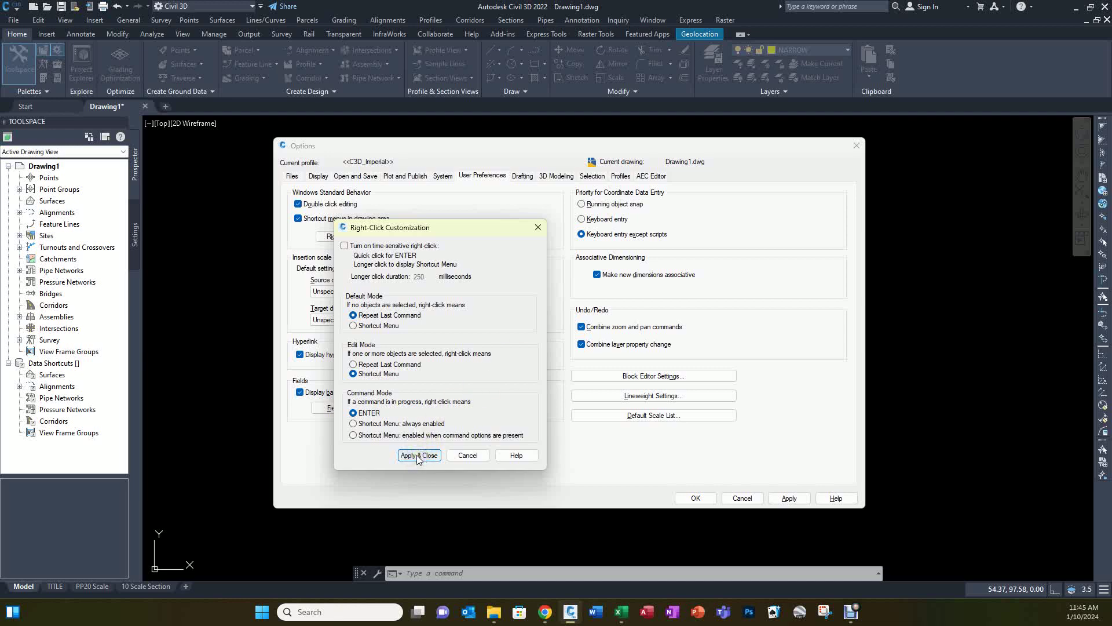
left_click(417, 455)
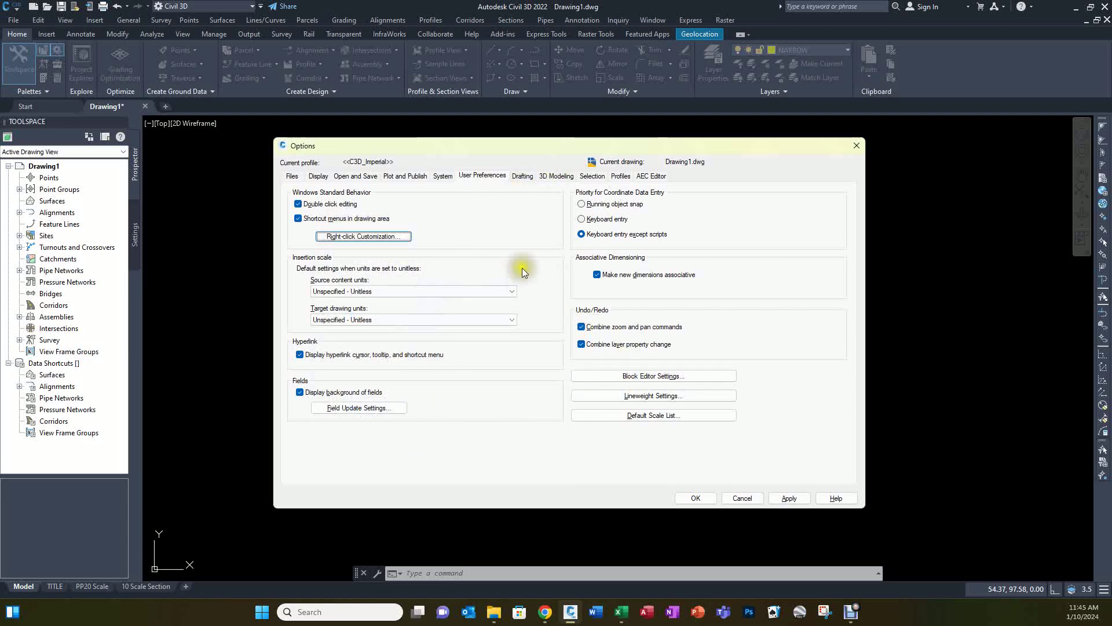
- Check the AutoSnap settings in the Drafting options, keeping the AutoSnap aperture box displayed
left_click(522, 175)
left_click(298, 245)
left_click(298, 246)
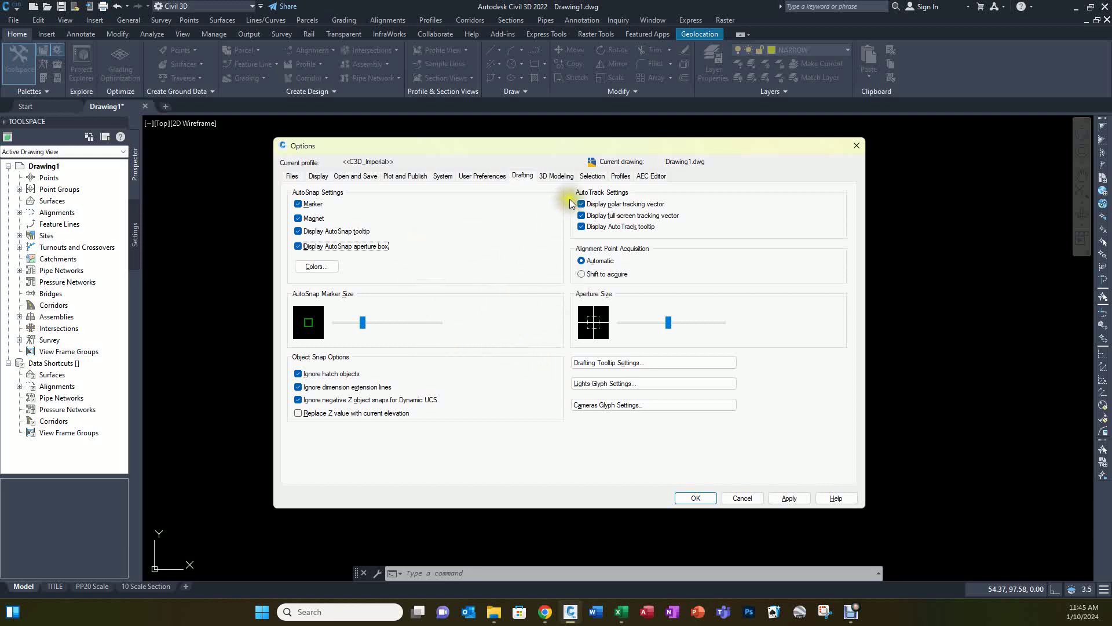
- Check the ViewCube display settings for 2D Wireframe and all other visual styles in the 3D Modeling options
left_click(558, 176)
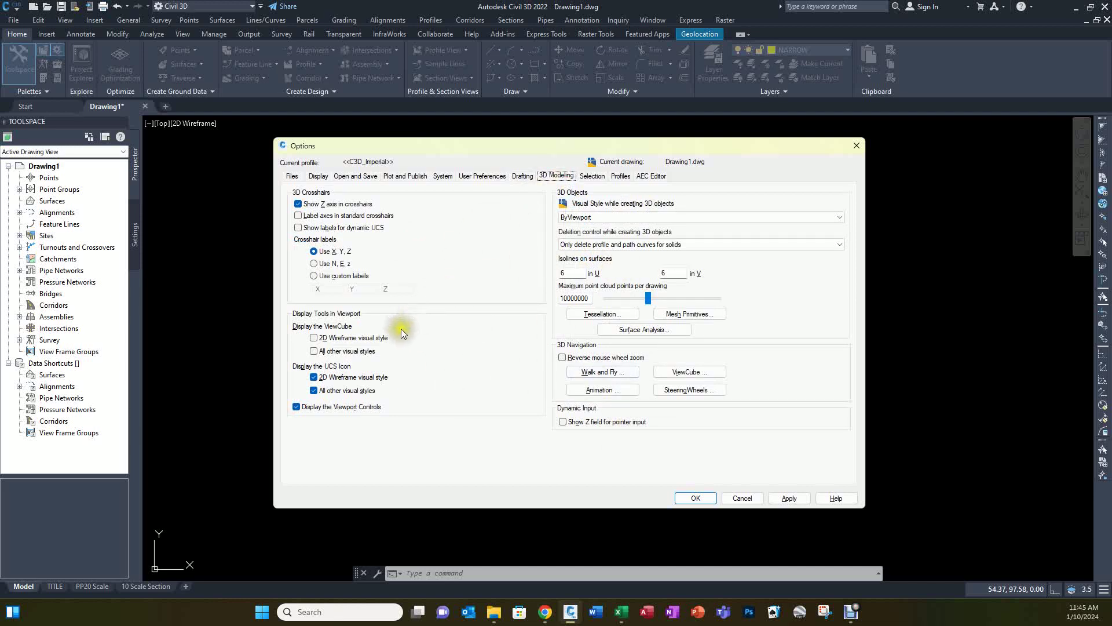
left_click(314, 339)
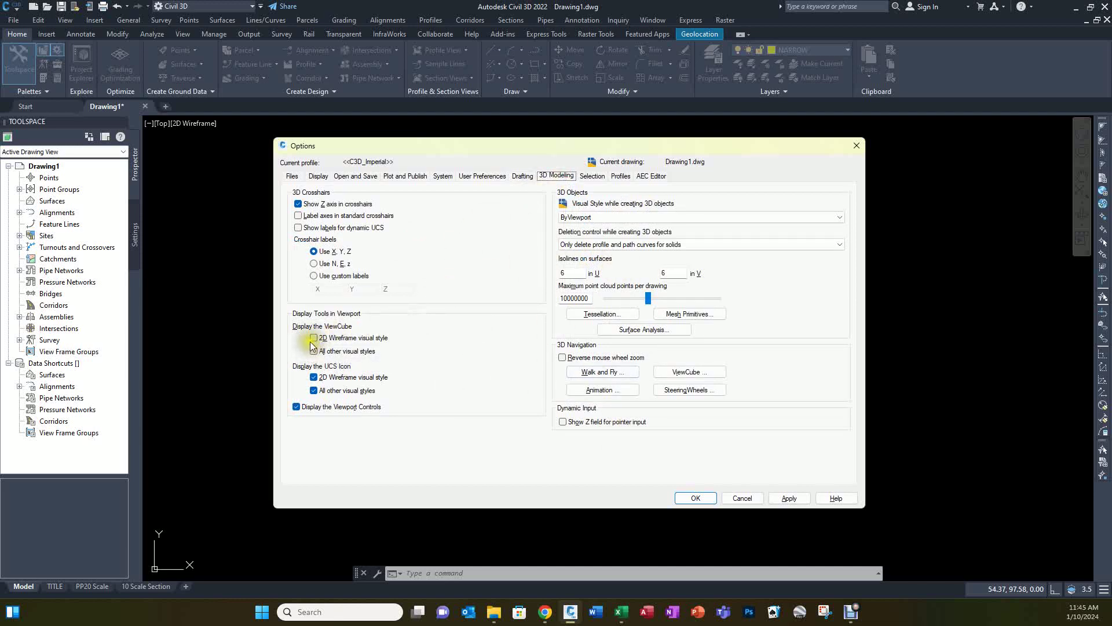
left_click(314, 351)
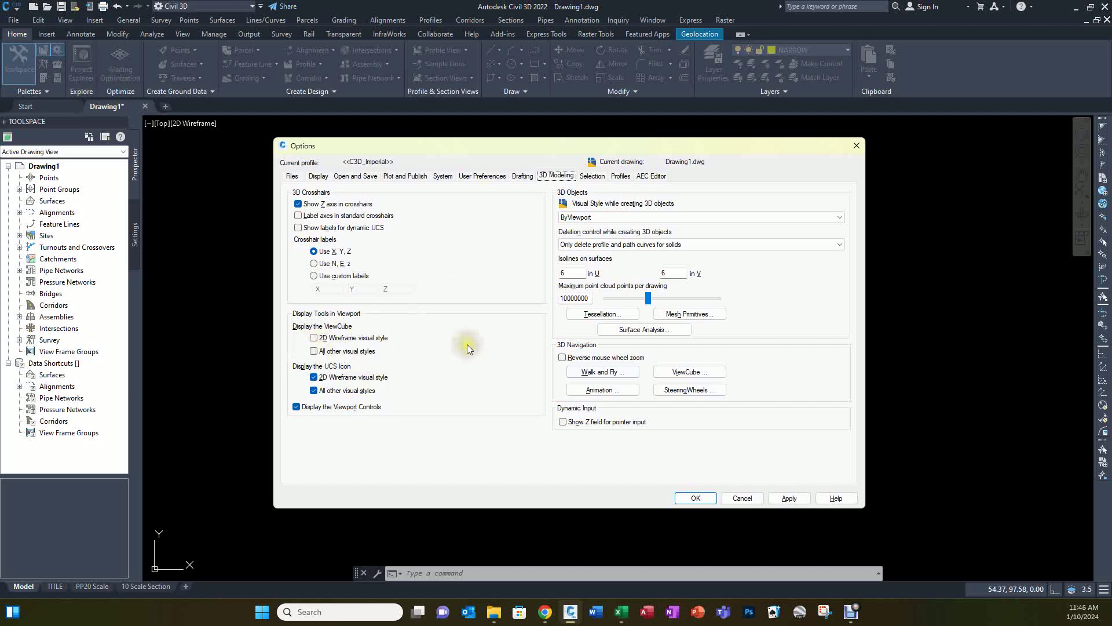
- Check the grips within blocks setting and the object selection limit for display of grips in the Selection options
left_click(590, 176)
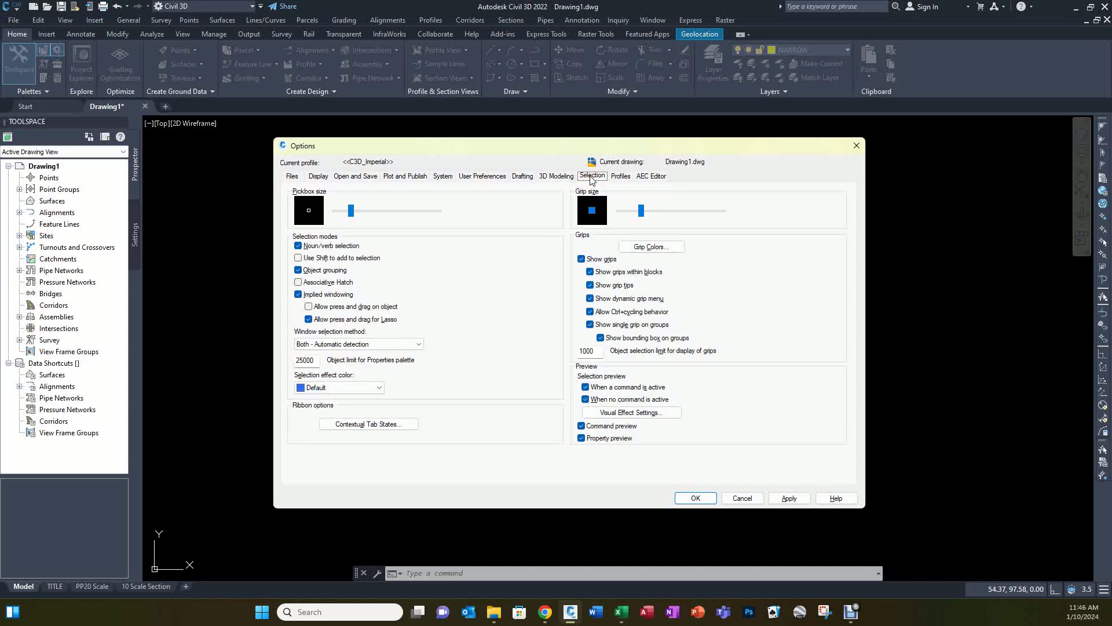
left_click(590, 272)
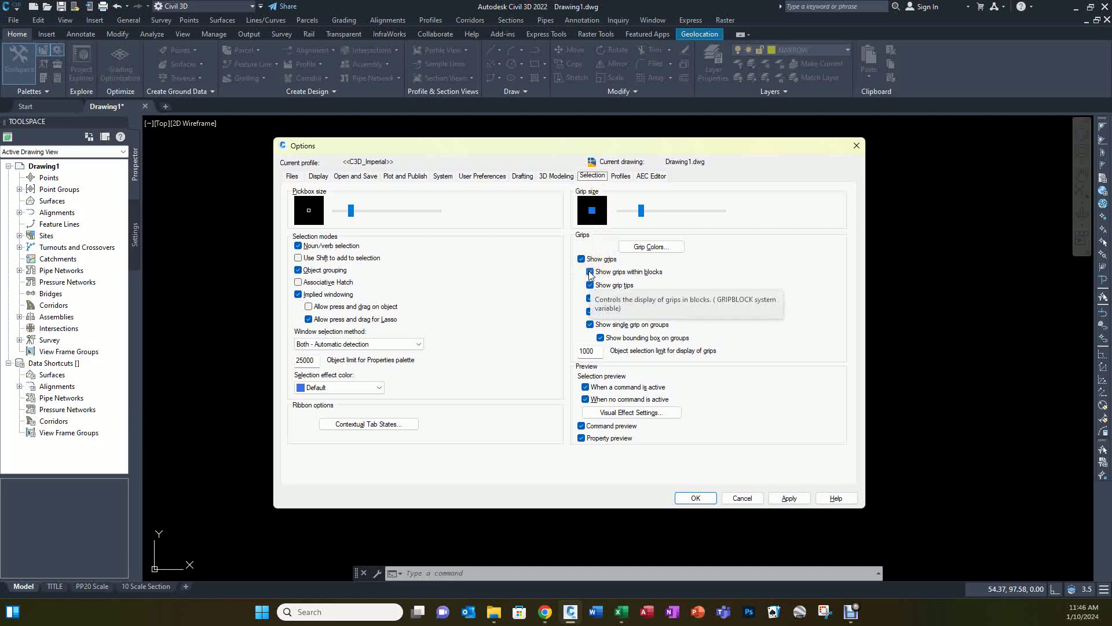
left_click(593, 349)
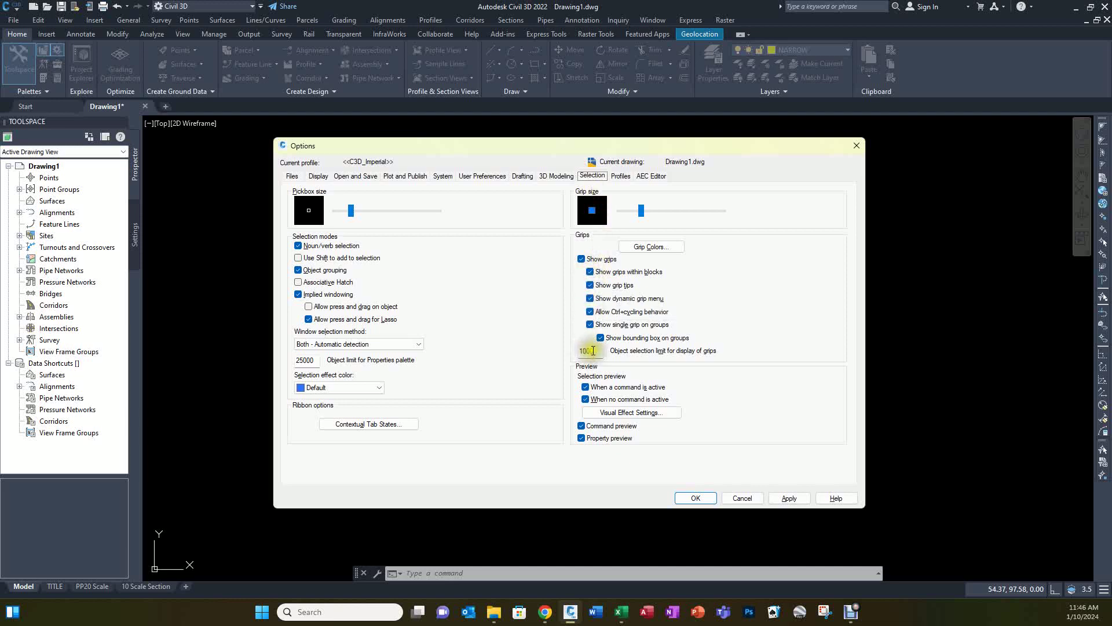
left_click_drag(596, 352, 559, 355)
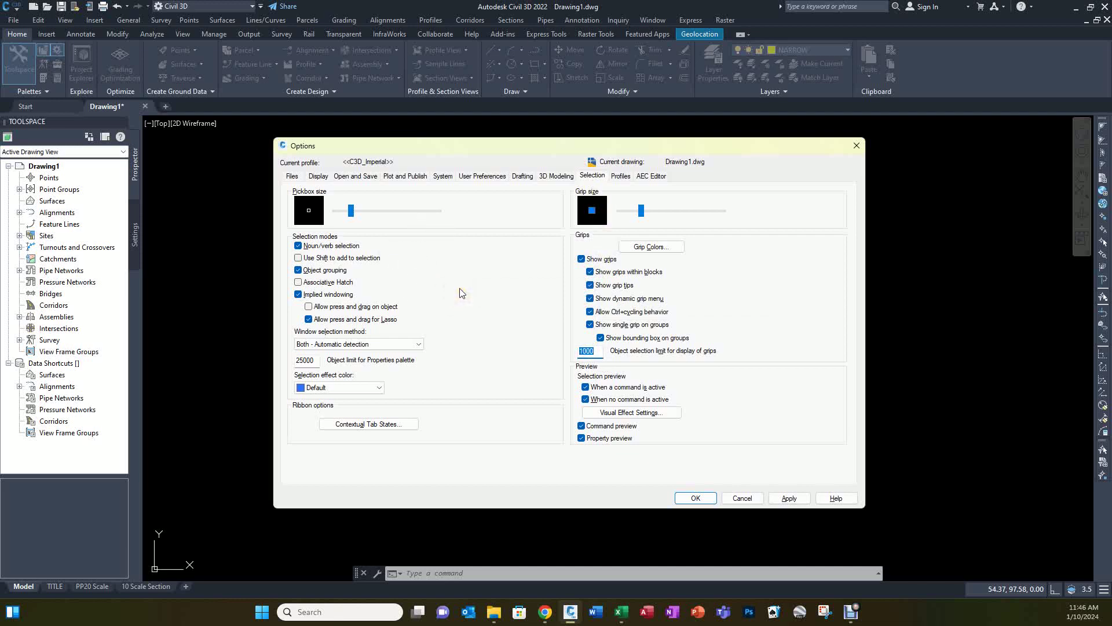
- Look over the available profiles and the AEC Editor options
left_click(620, 175)
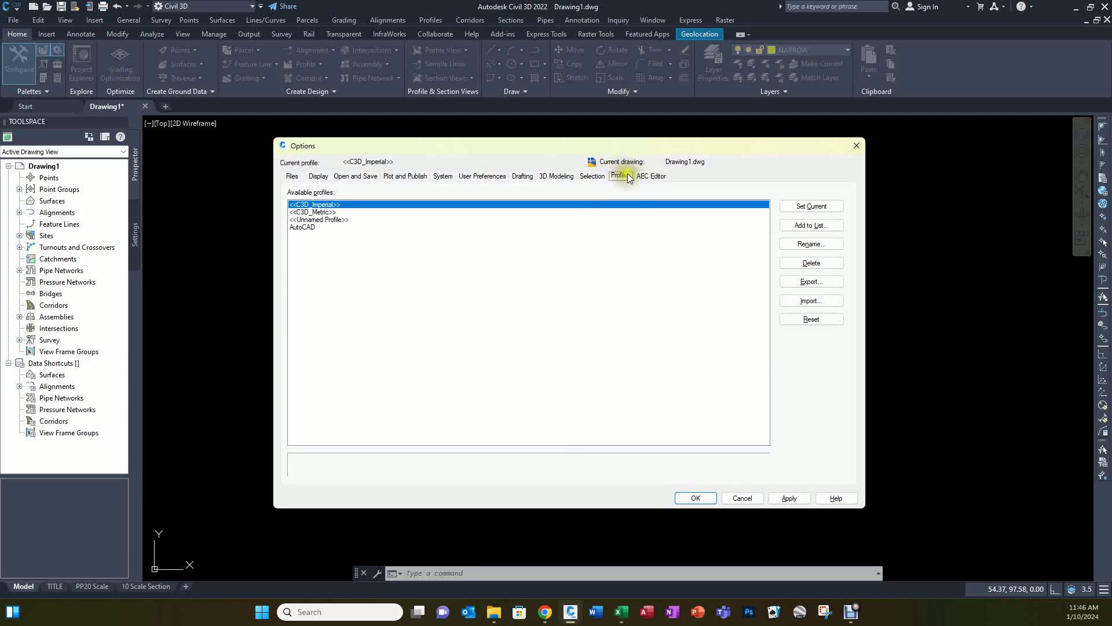
left_click(652, 175)
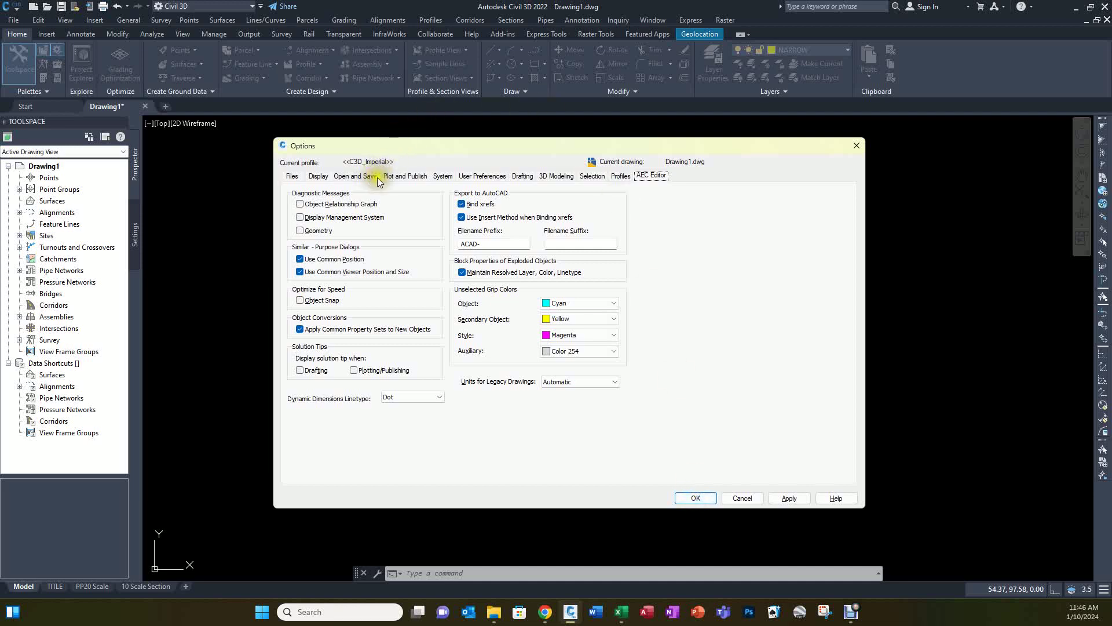
- Set the crosshair size to 10 in the Display options and accept the settings
left_click(319, 176)
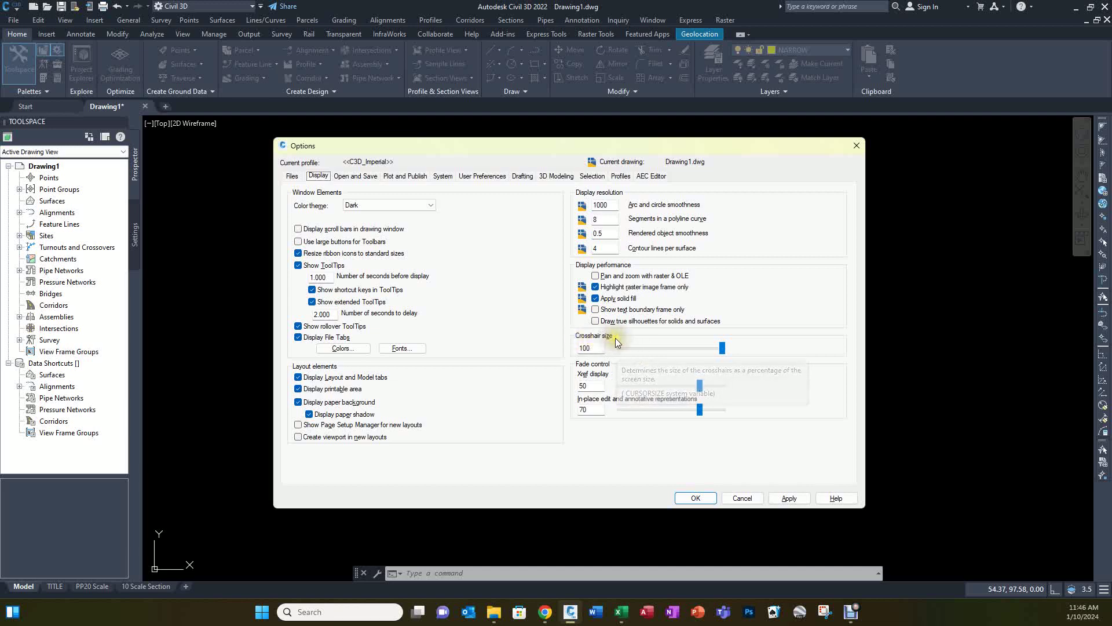
double_click(594, 346)
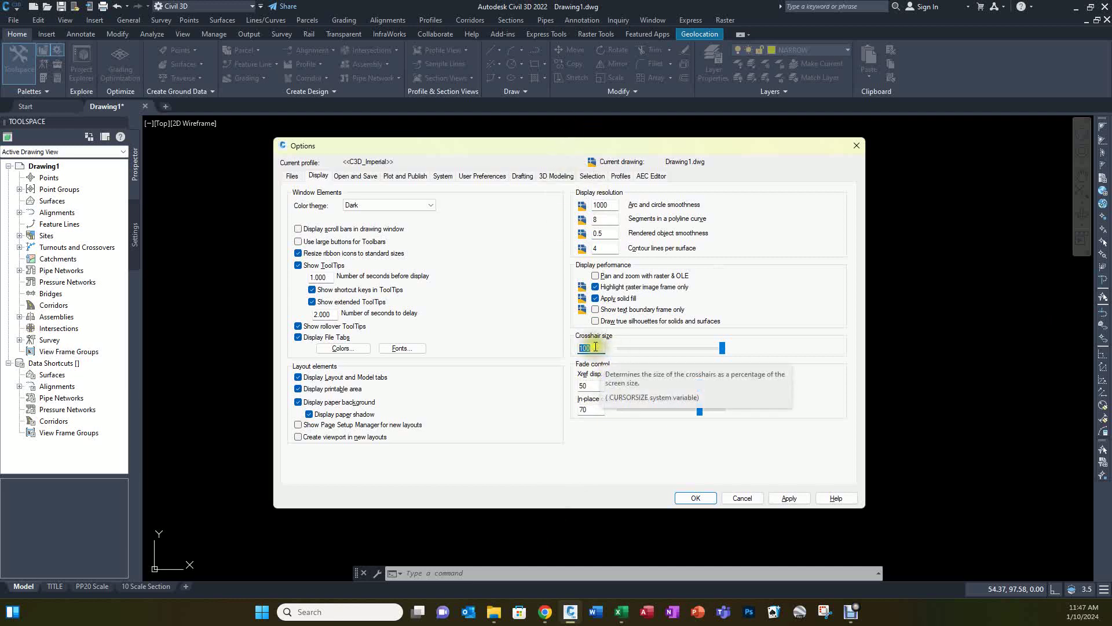
left_click(575, 345)
type("10")
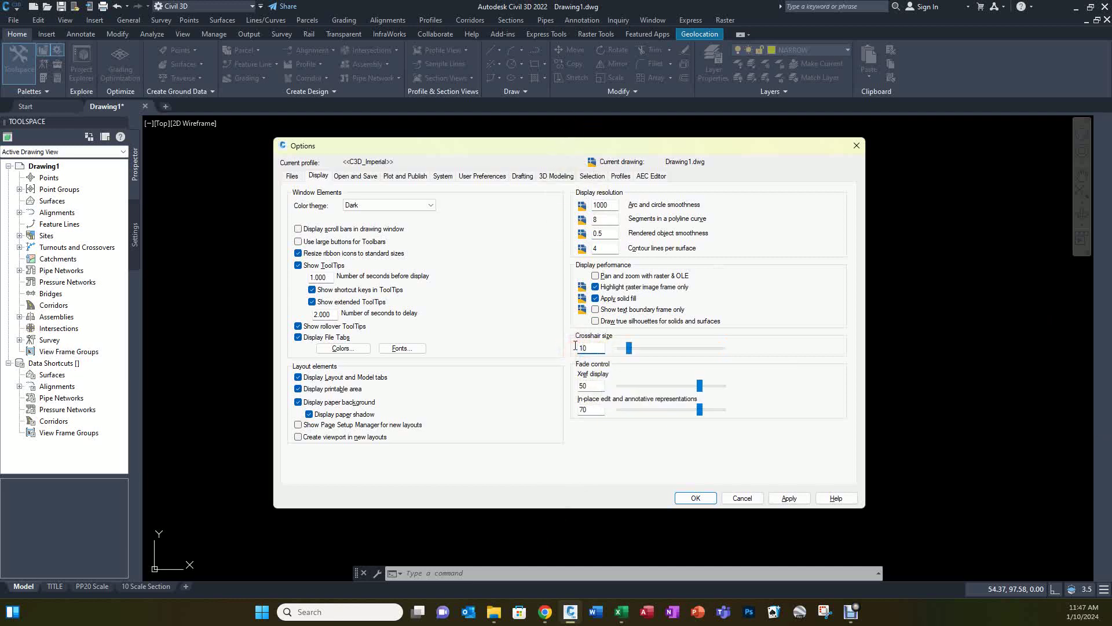
key("Return")
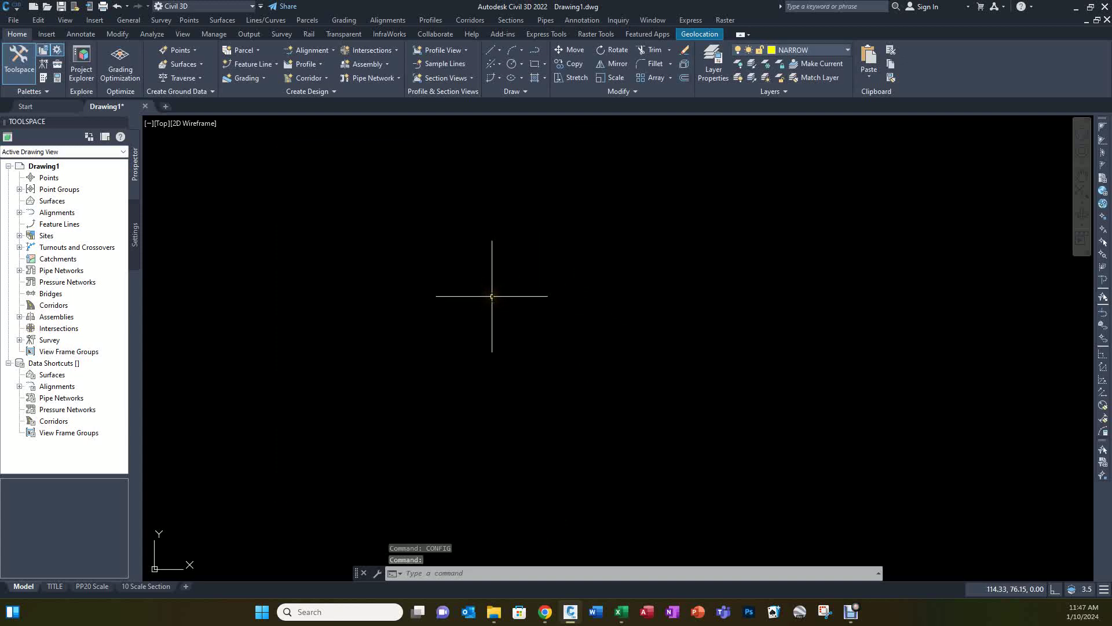
- Reopen the Options with CONFIG and set the crosshair size to 2
key("Return")
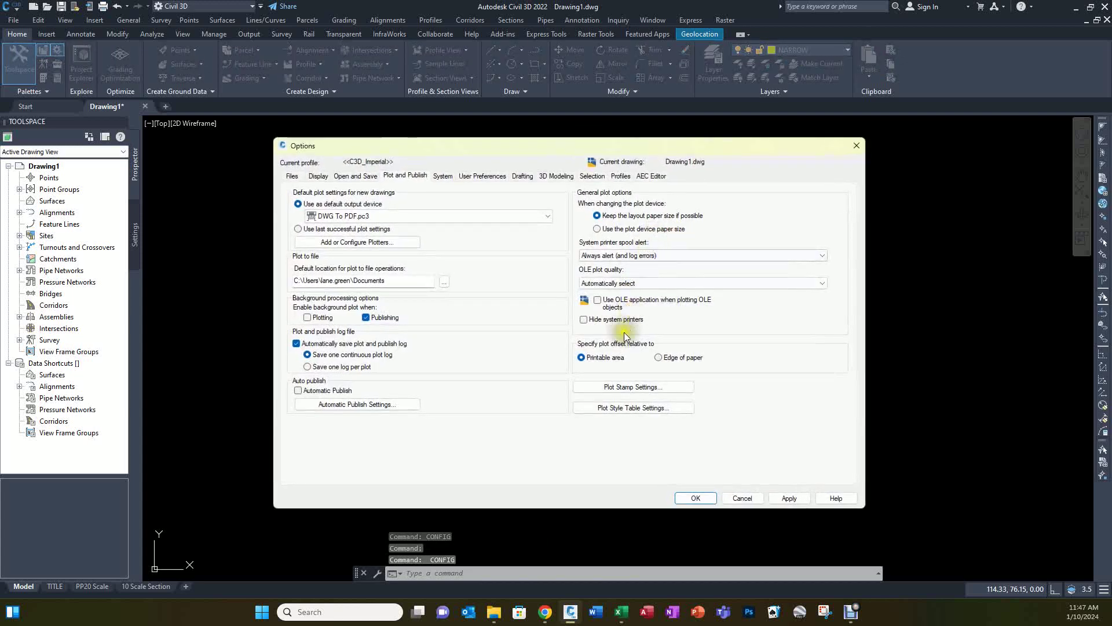
left_click(318, 176)
double_click(586, 348)
type("2")
key("Return")
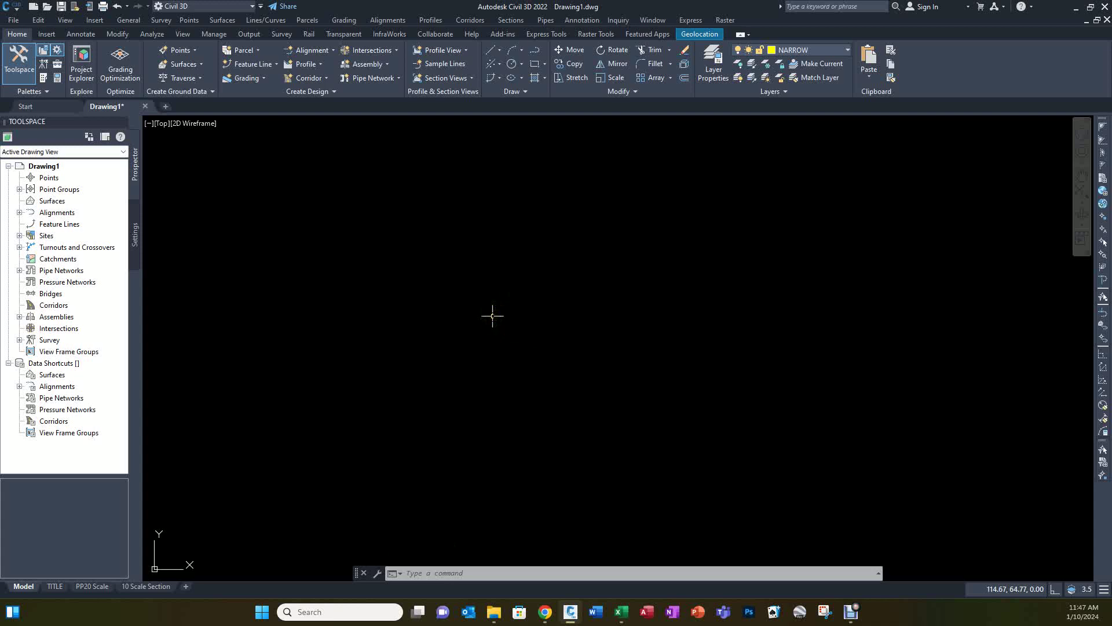
- Set the crosshair size to its maximum of 100 in the Display options and accept the settings
left_click(440, 573)
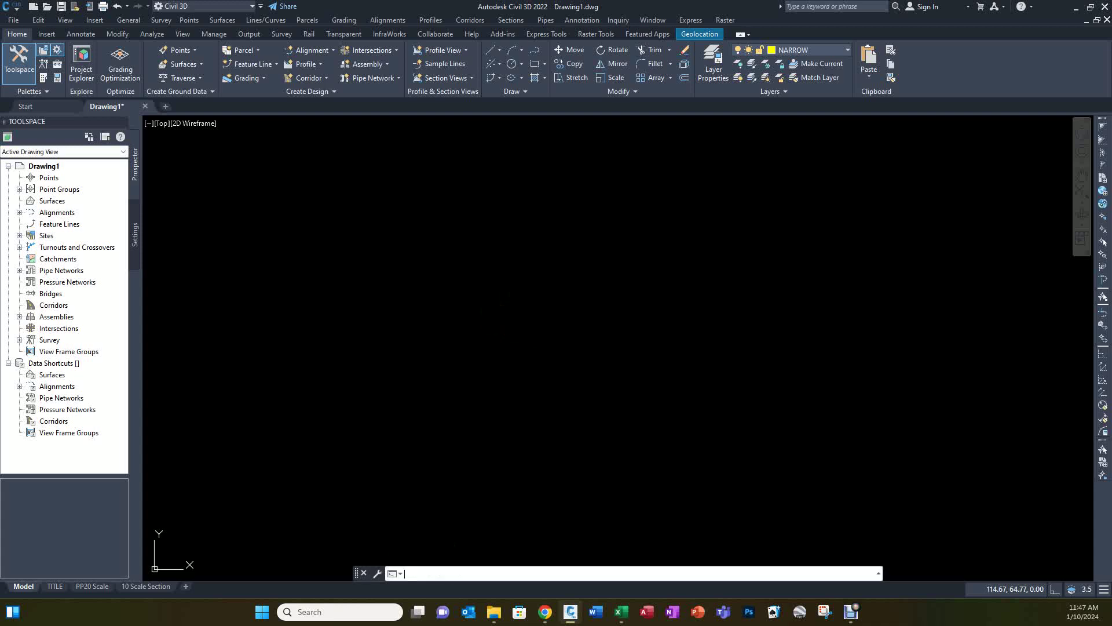
key("Return")
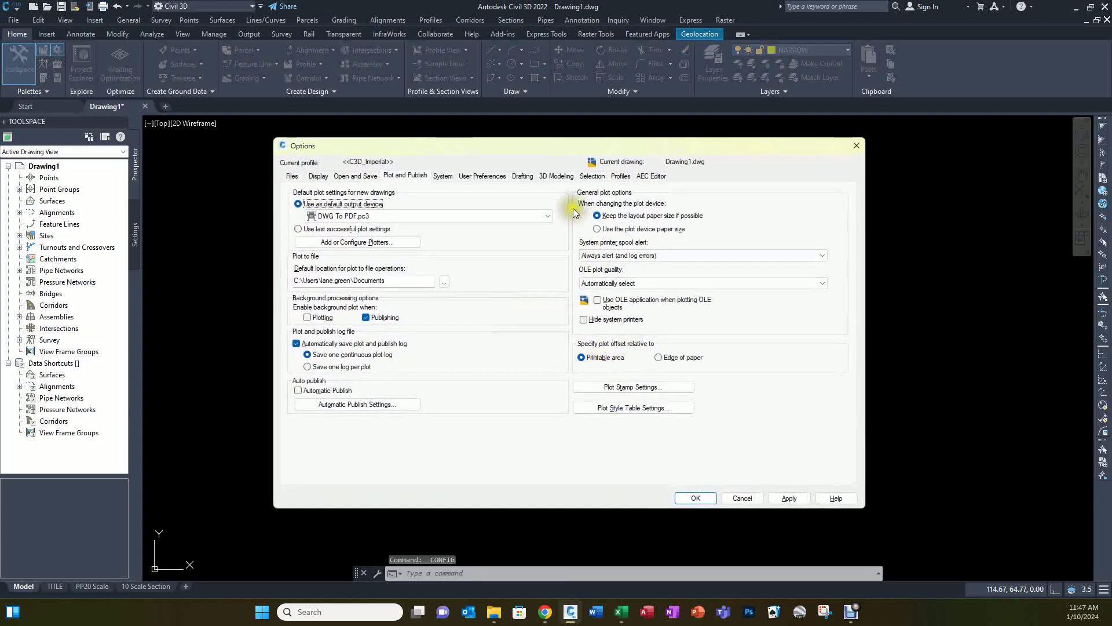
left_click(318, 176)
left_click_drag(622, 348, 812, 344)
left_click(698, 498)
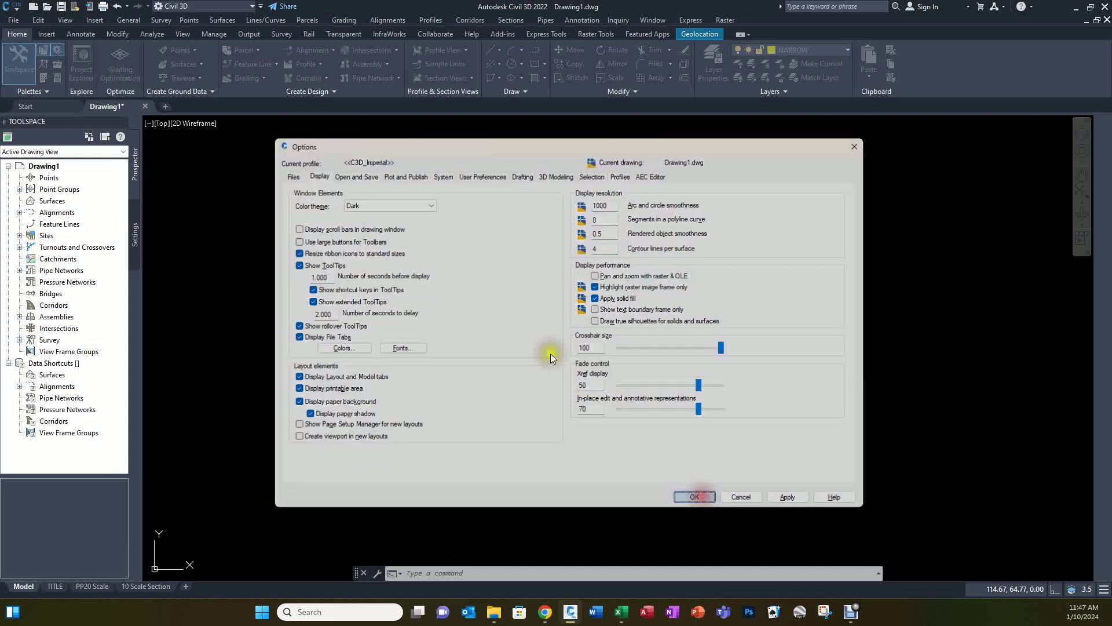
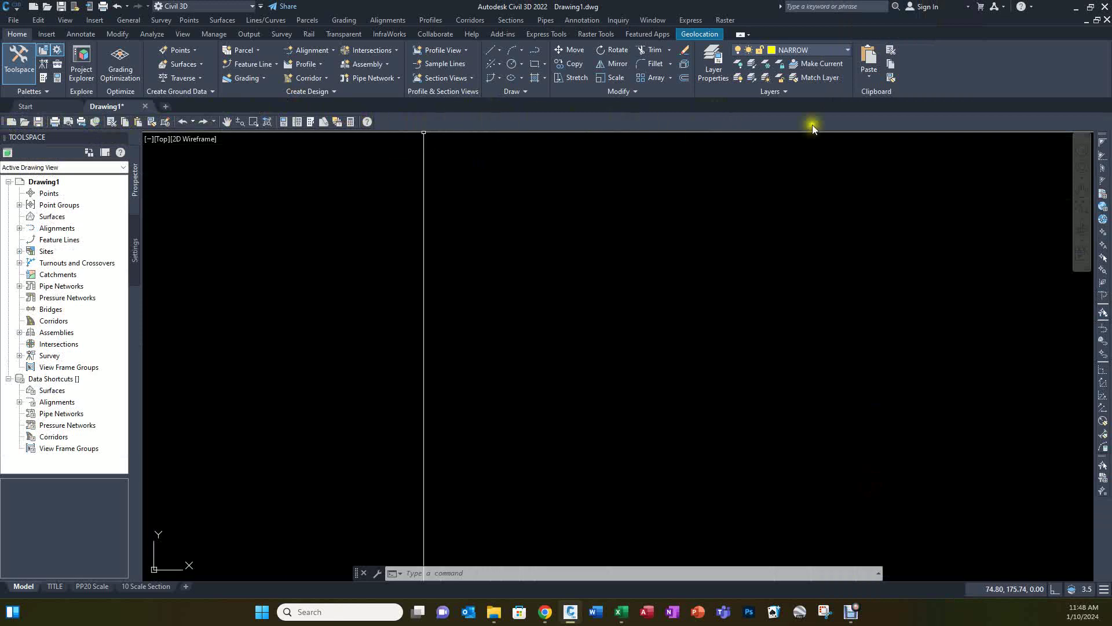
- Display the AutoCAD Layers toolbar in the workspace
right_click(572, 123)
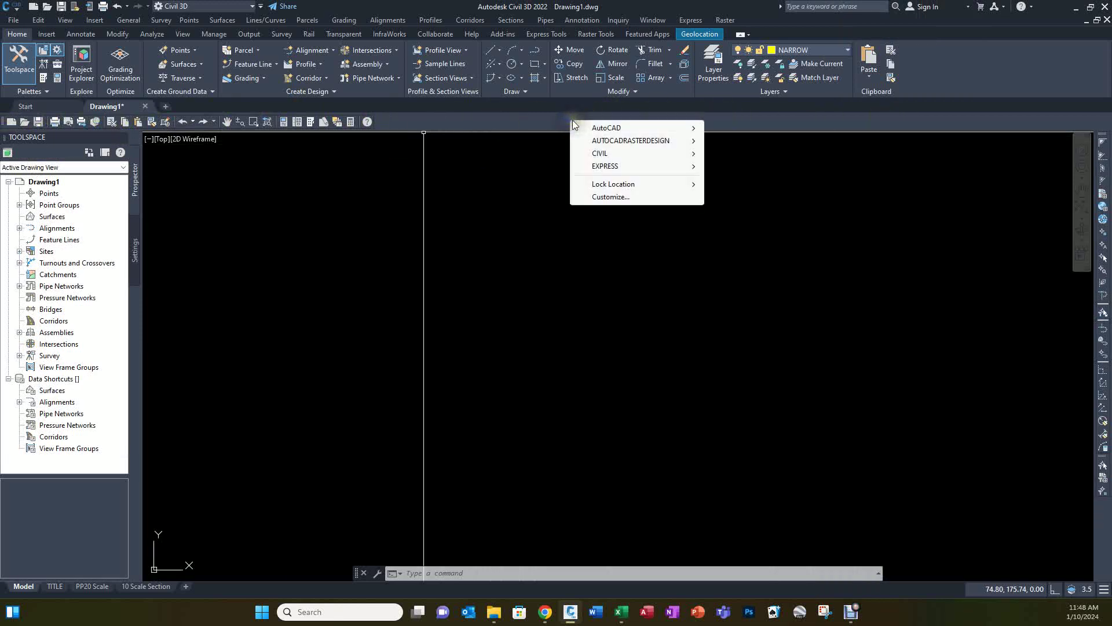
left_click(1103, 515)
right_click(1103, 514)
mouse_move(1015, 518)
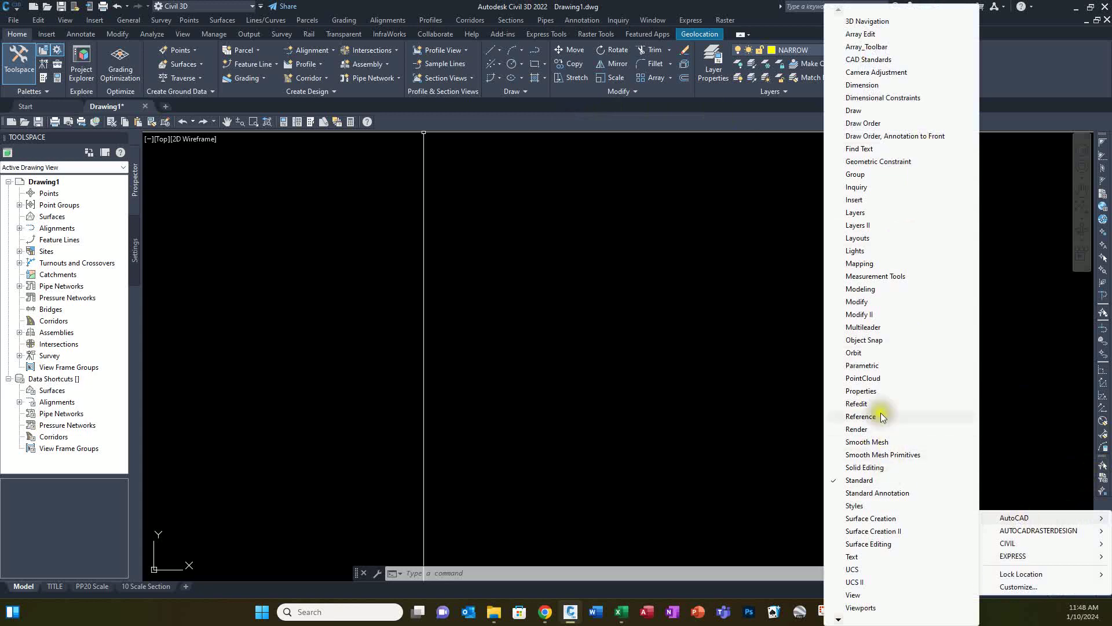
left_click(868, 212)
- Display the AutoCAD Properties and Layers II toolbars as well
right_click(630, 120)
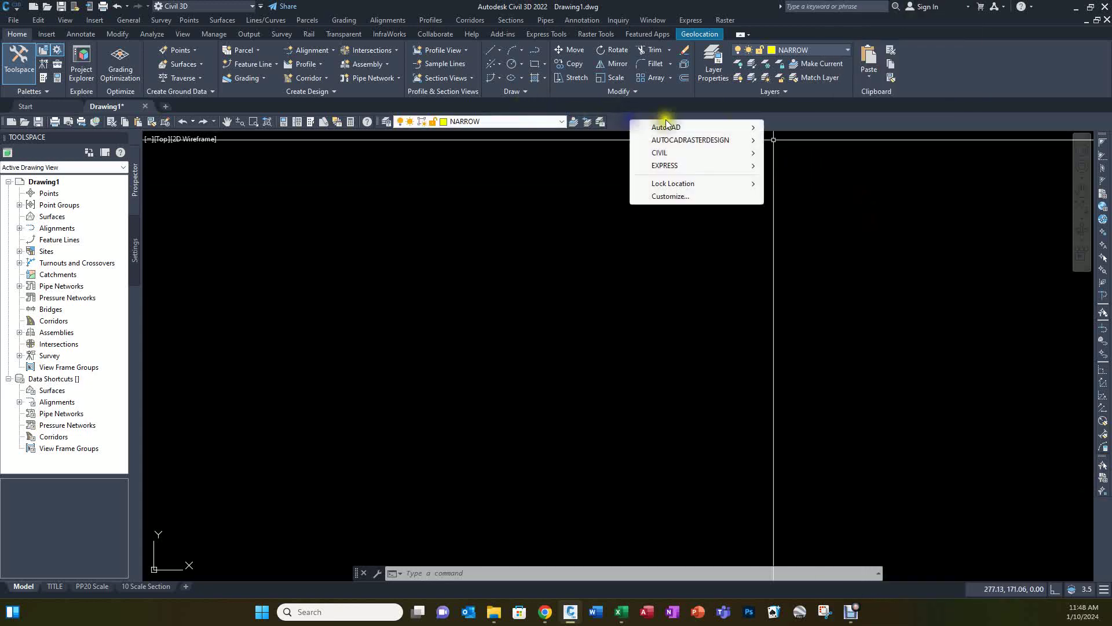
mouse_move(663, 129)
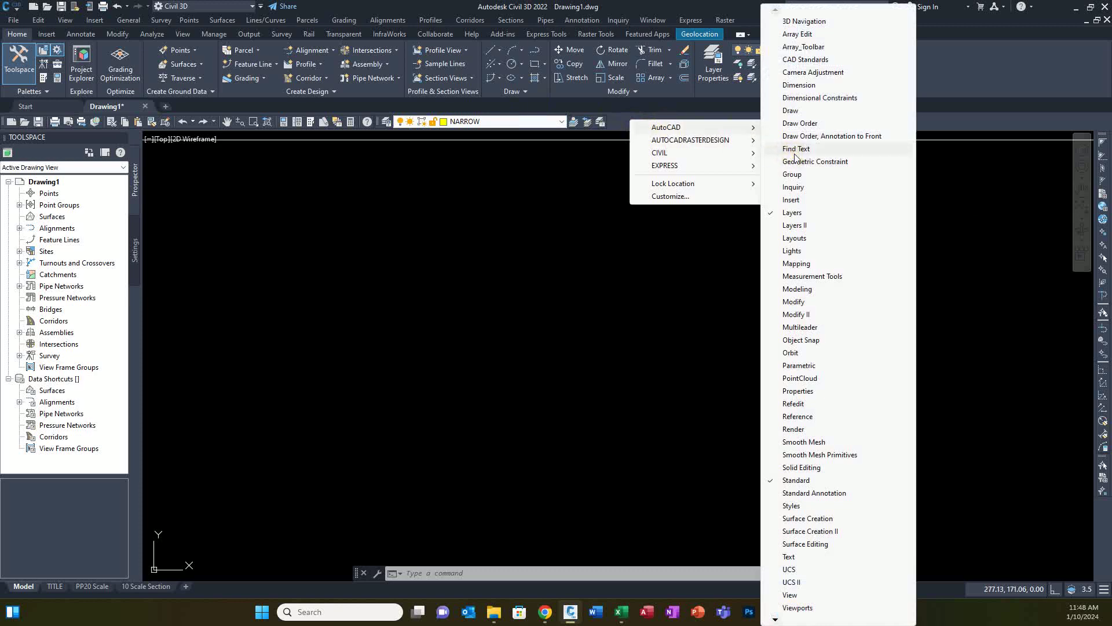
left_click(800, 390)
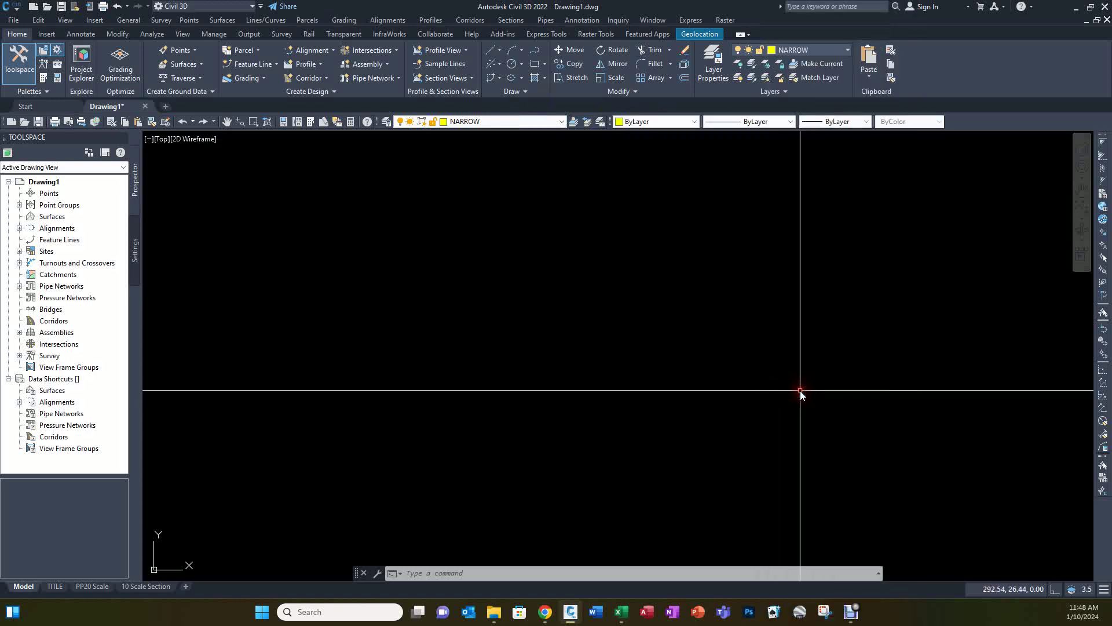
right_click(963, 119)
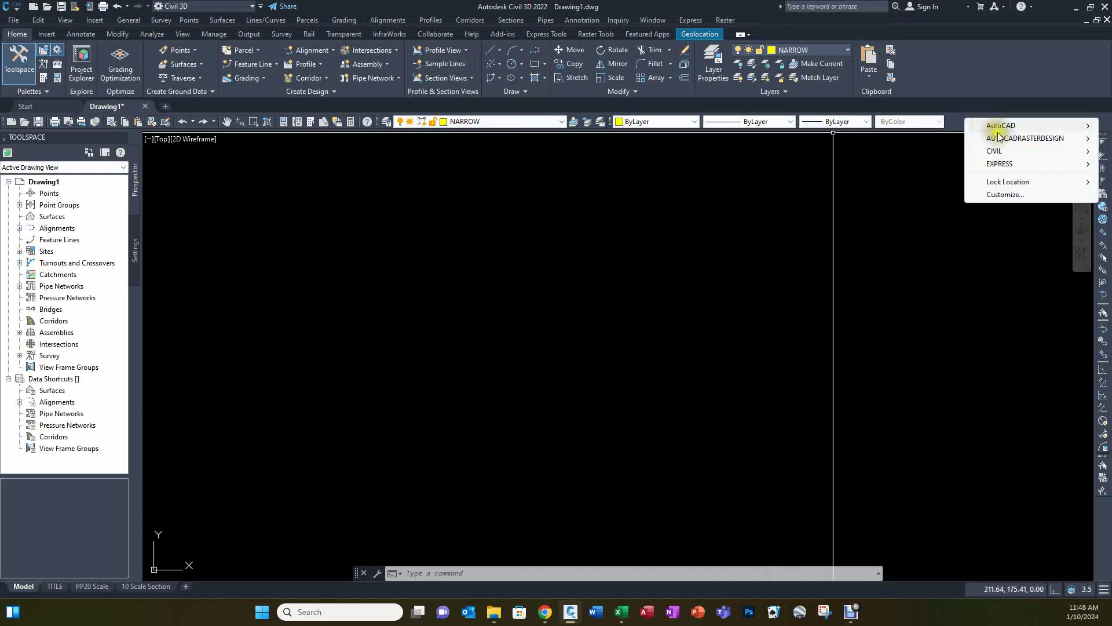
mouse_move(996, 127)
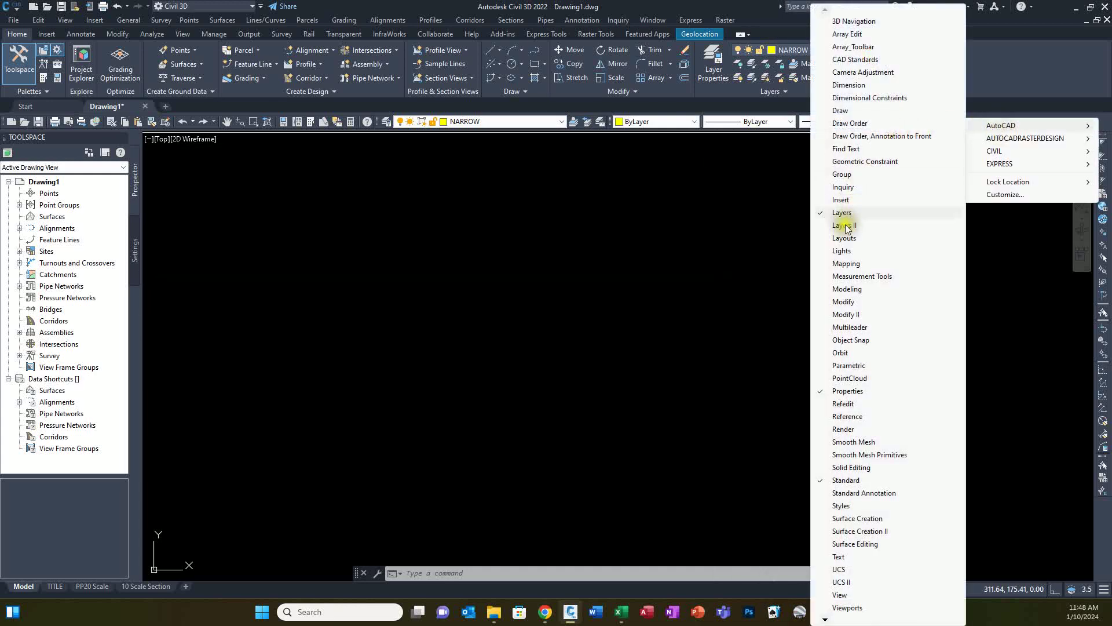
left_click(851, 226)
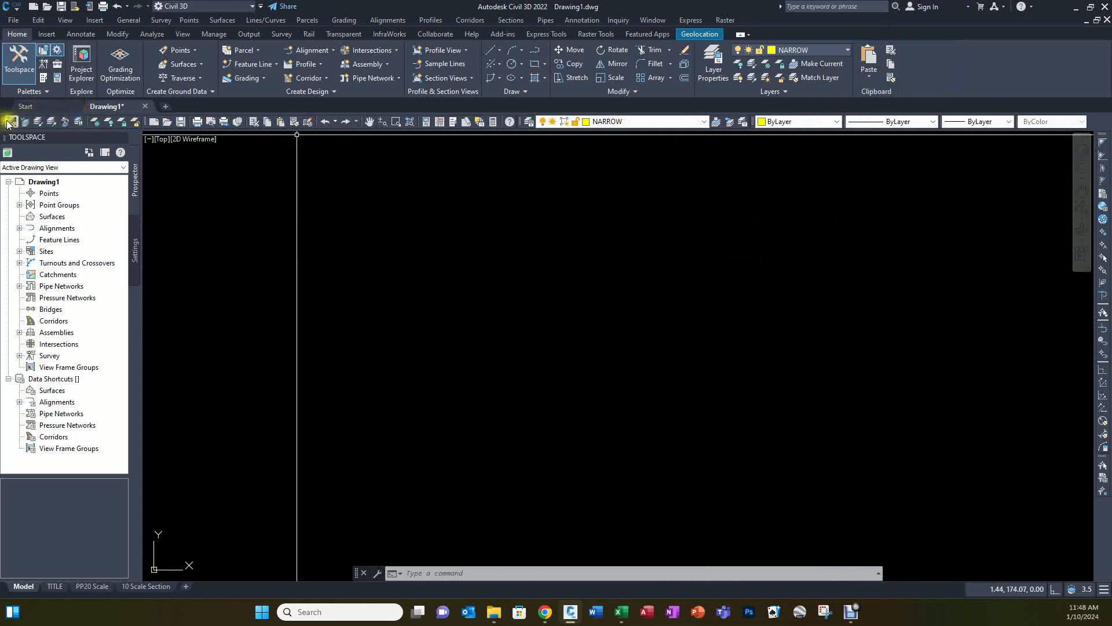
- Rearrange the docked toolbars in one row without gaps, in the order Standard, Layers, Properties, Layers II
left_click_drag(1, 124, 680, 206)
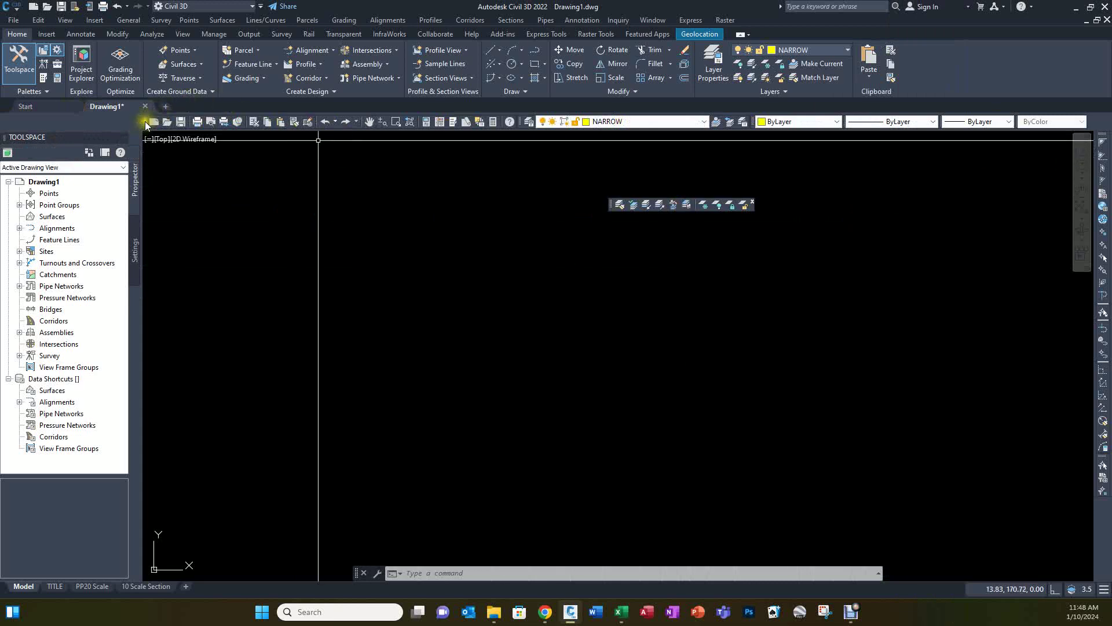
left_click_drag(145, 121, 7, 124)
left_click_drag(520, 116, 376, 114)
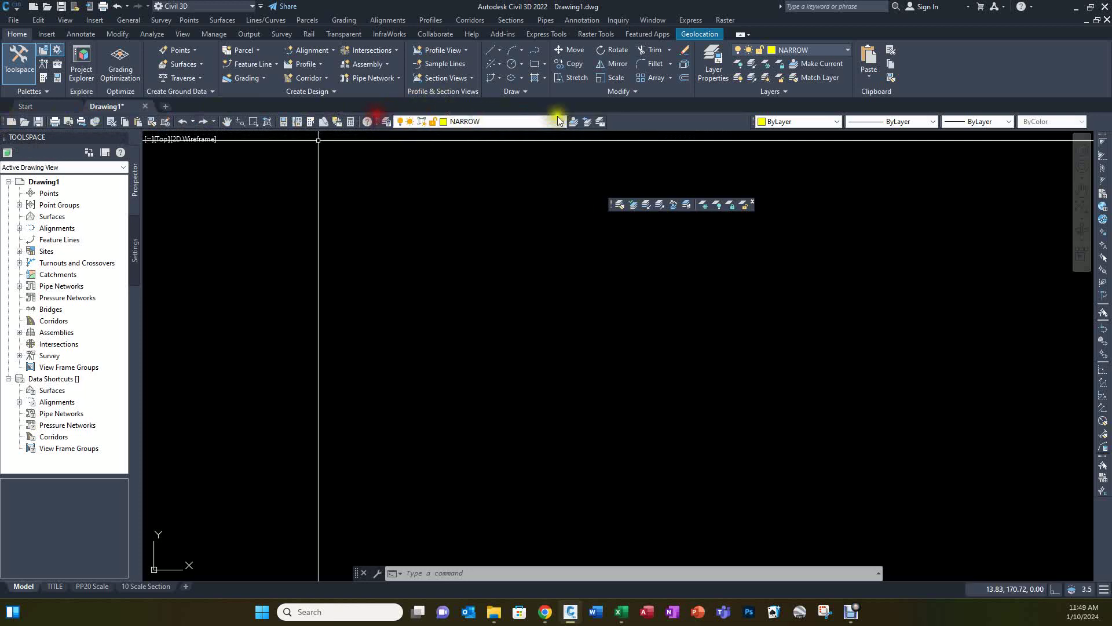
left_click_drag(751, 117, 608, 117)
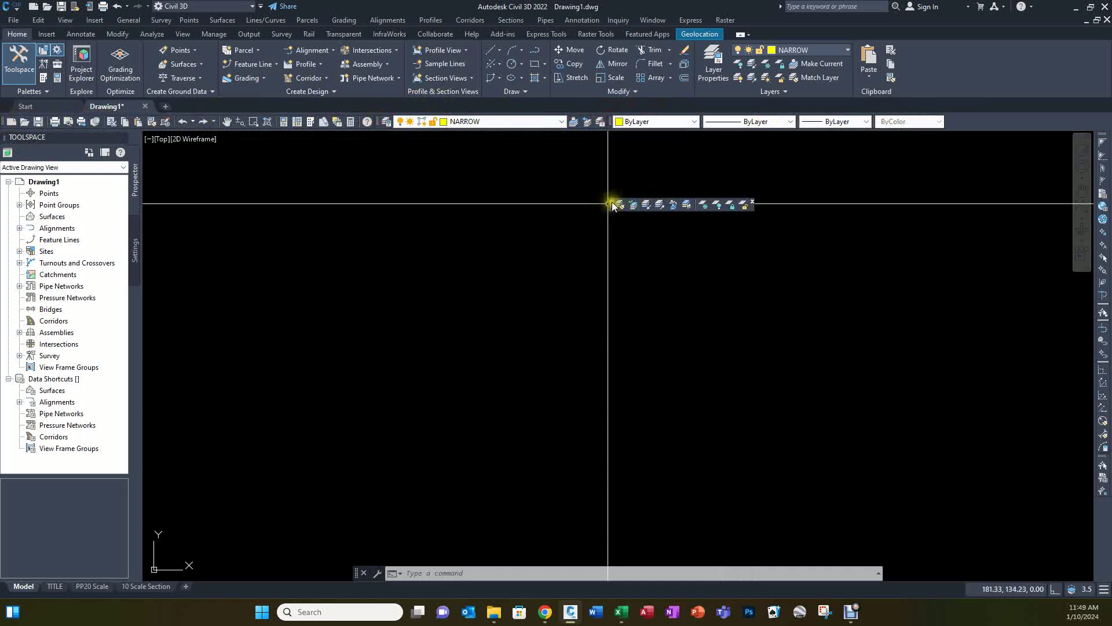
left_click_drag(611, 201, 1015, 124)
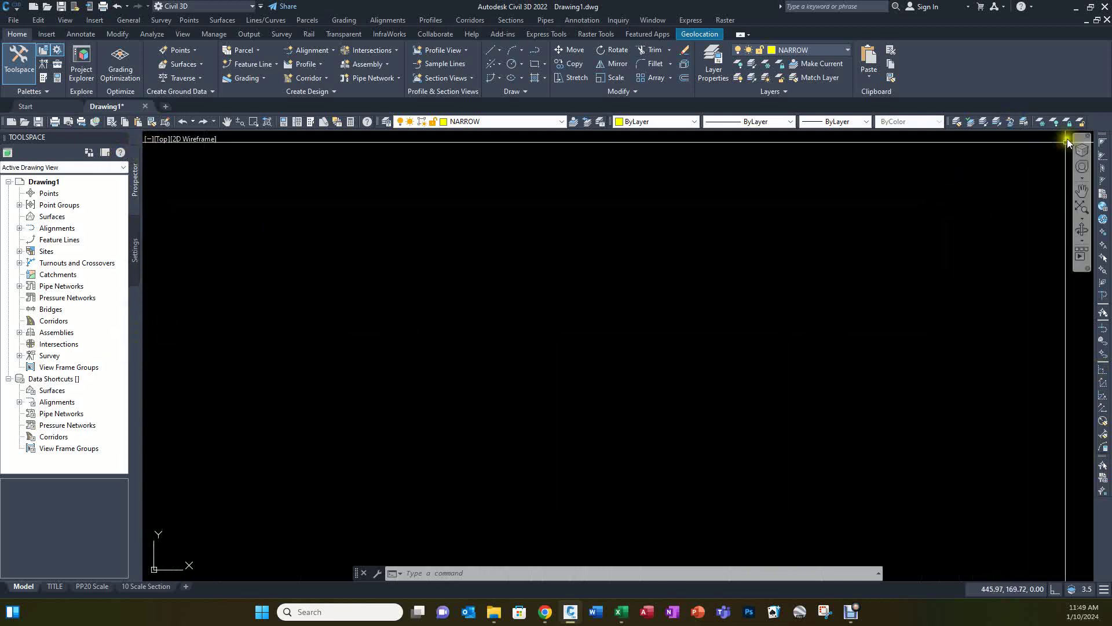
- Display the AutoCAD Draw toolbar
right_click(1104, 125)
mouse_move(1035, 129)
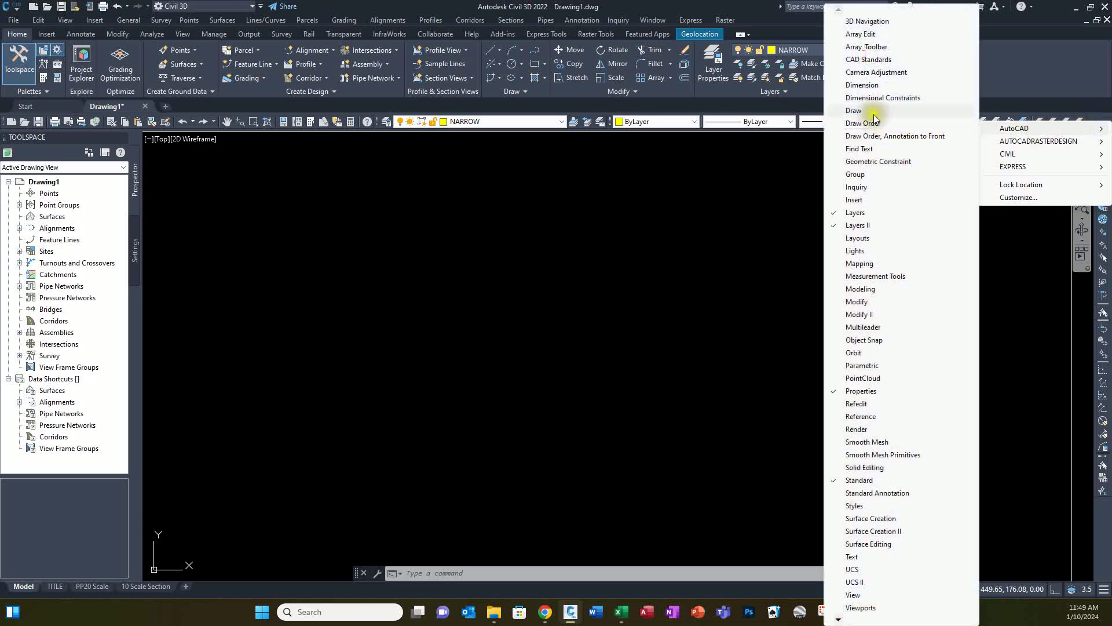
left_click(851, 111)
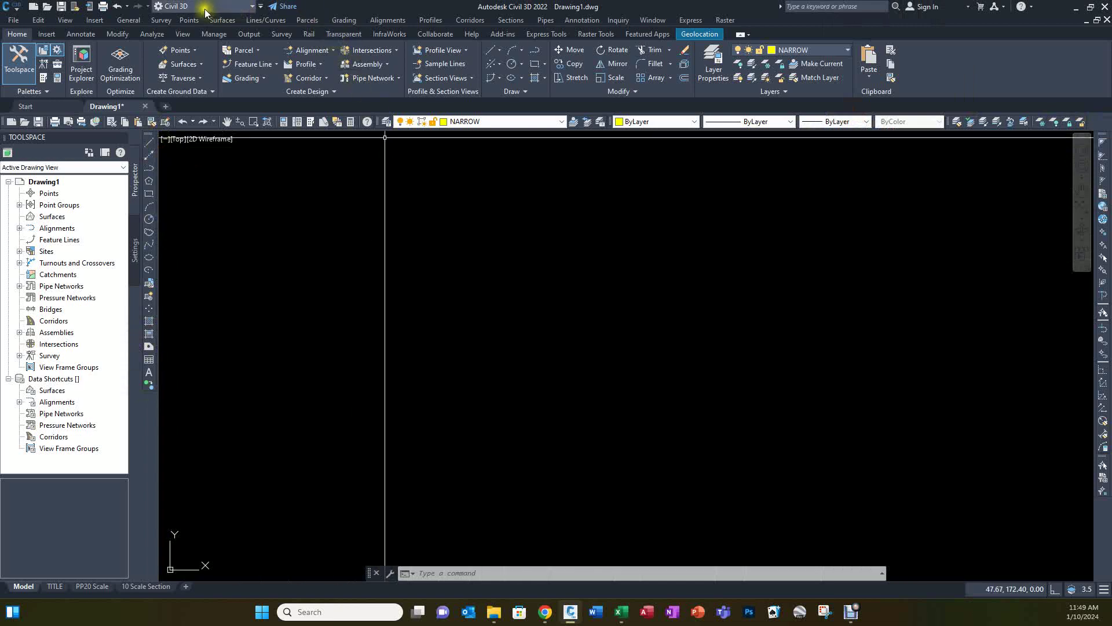
- Save the current toolbar arrangement as a new workspace named Training
left_click(253, 8)
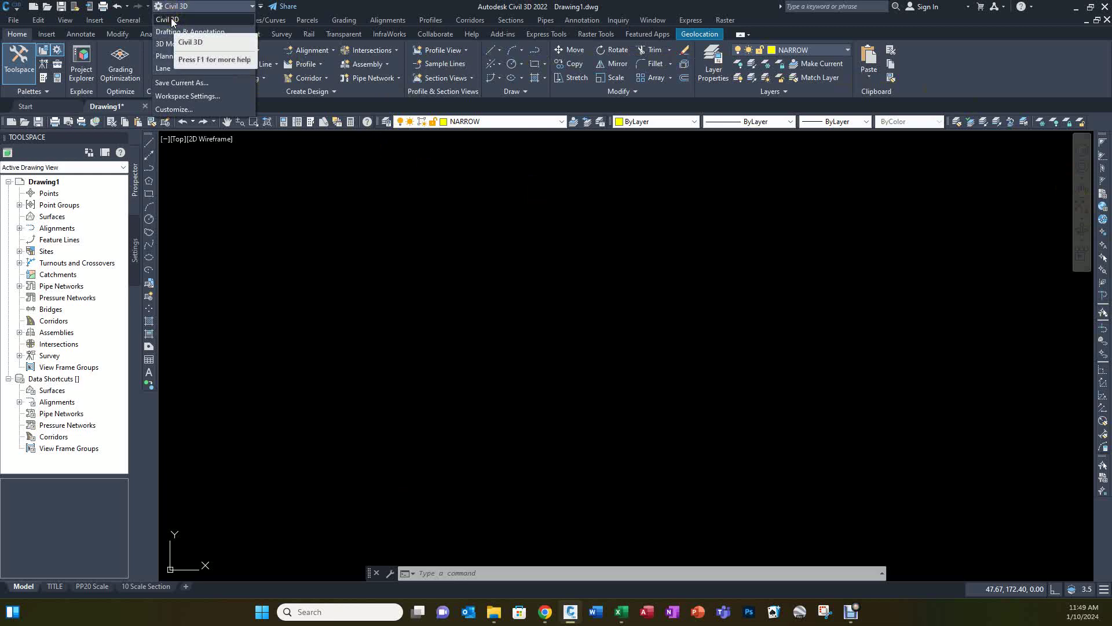
left_click(179, 83)
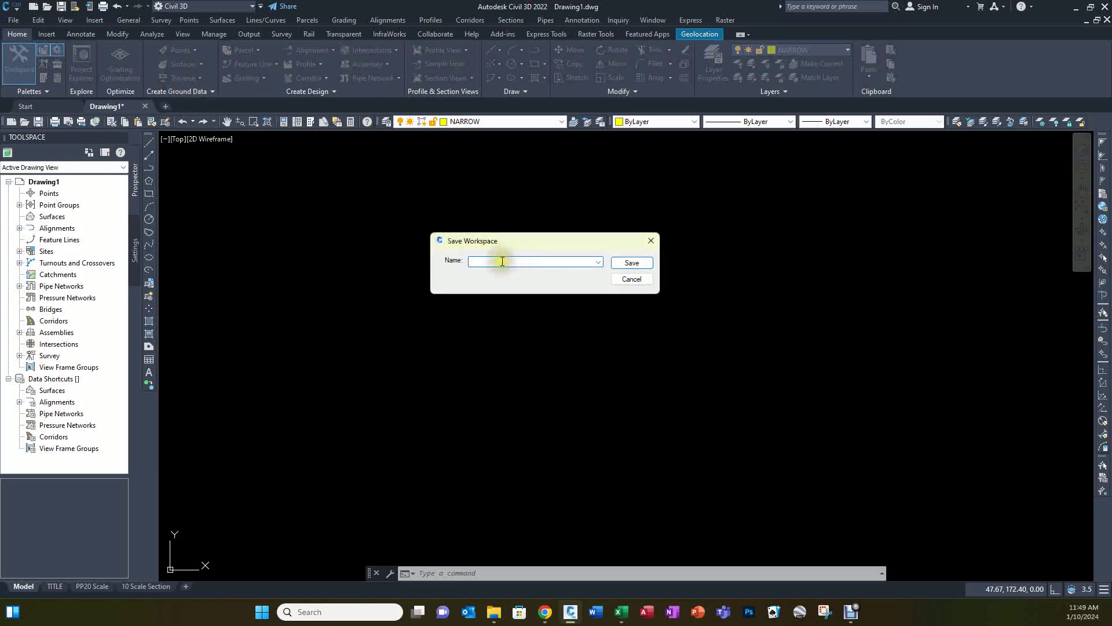
left_click(503, 262)
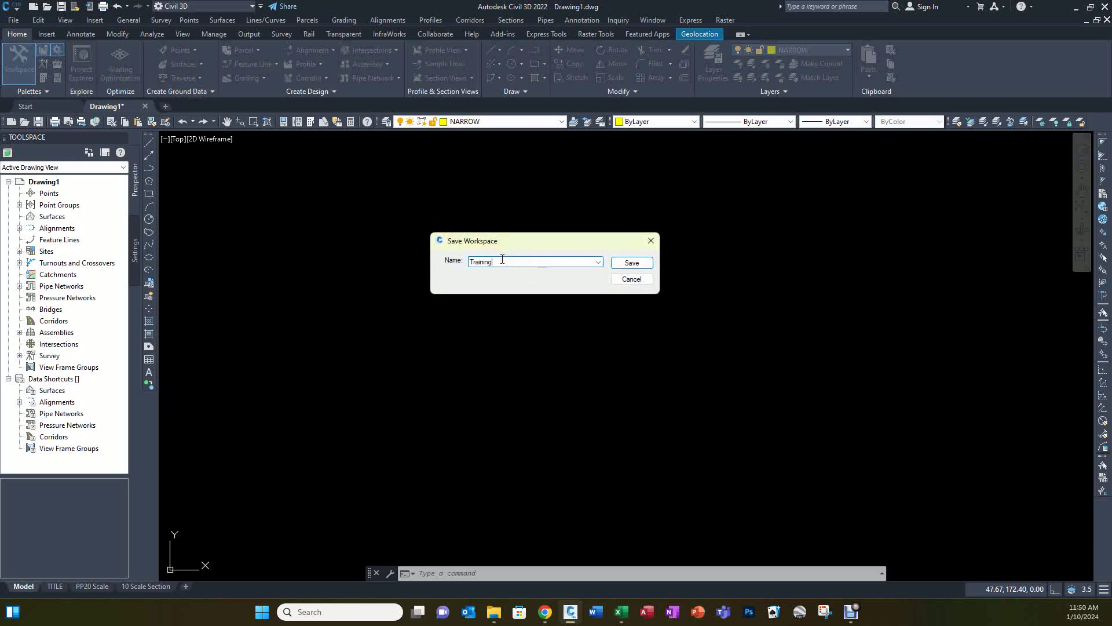
left_click(634, 263)
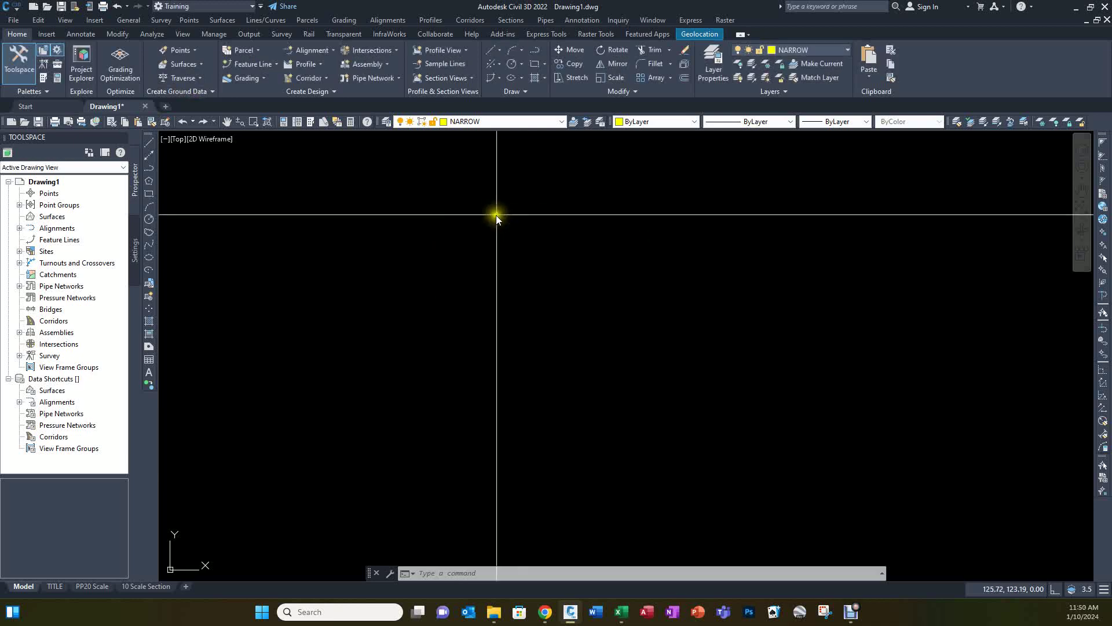
- Switch to the Civil 3D workspace and return to the Training workspace
left_click(220, 8)
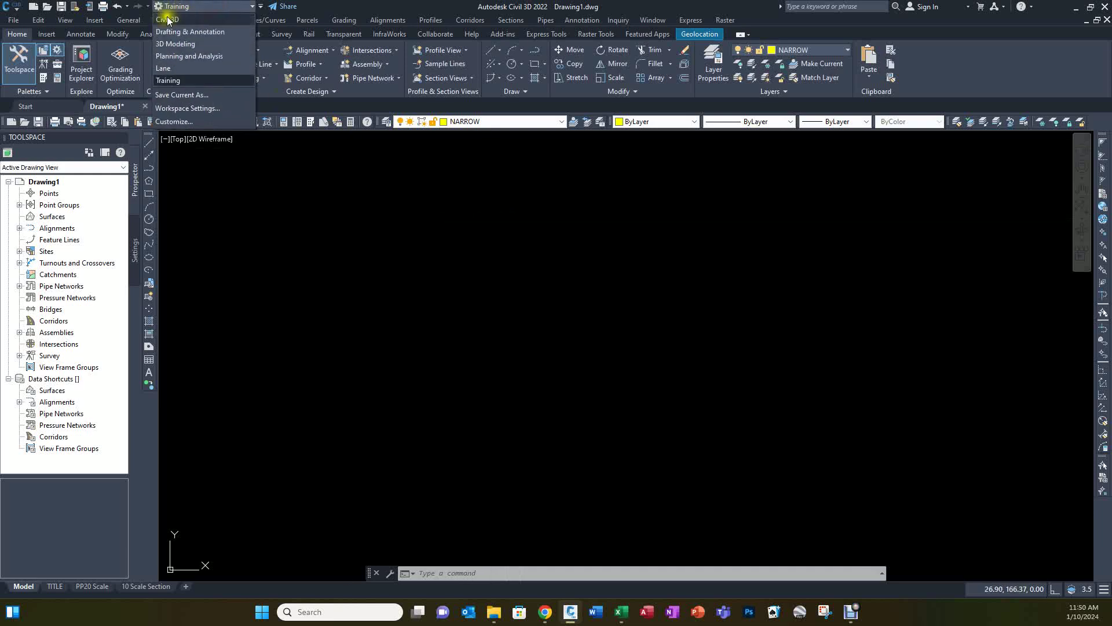
left_click(174, 20)
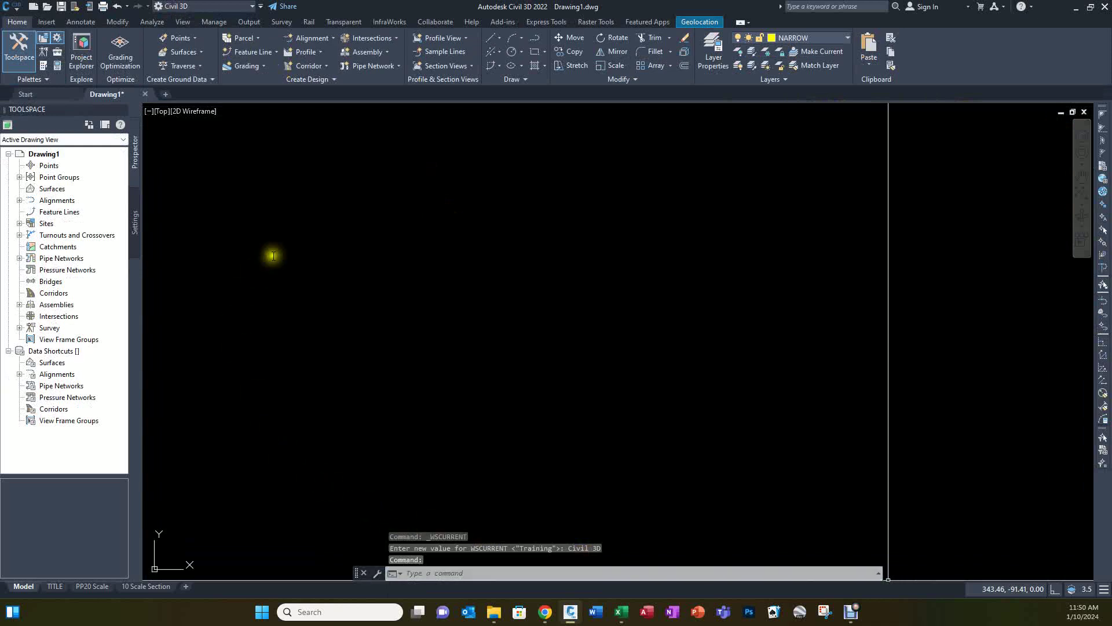
left_click(238, 9)
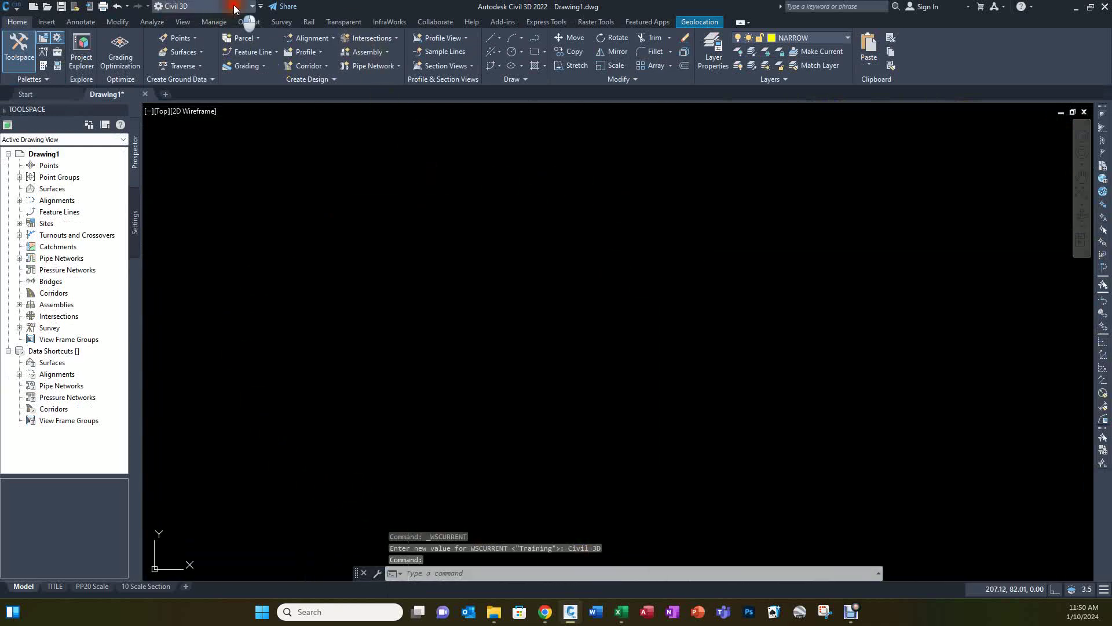
left_click(170, 81)
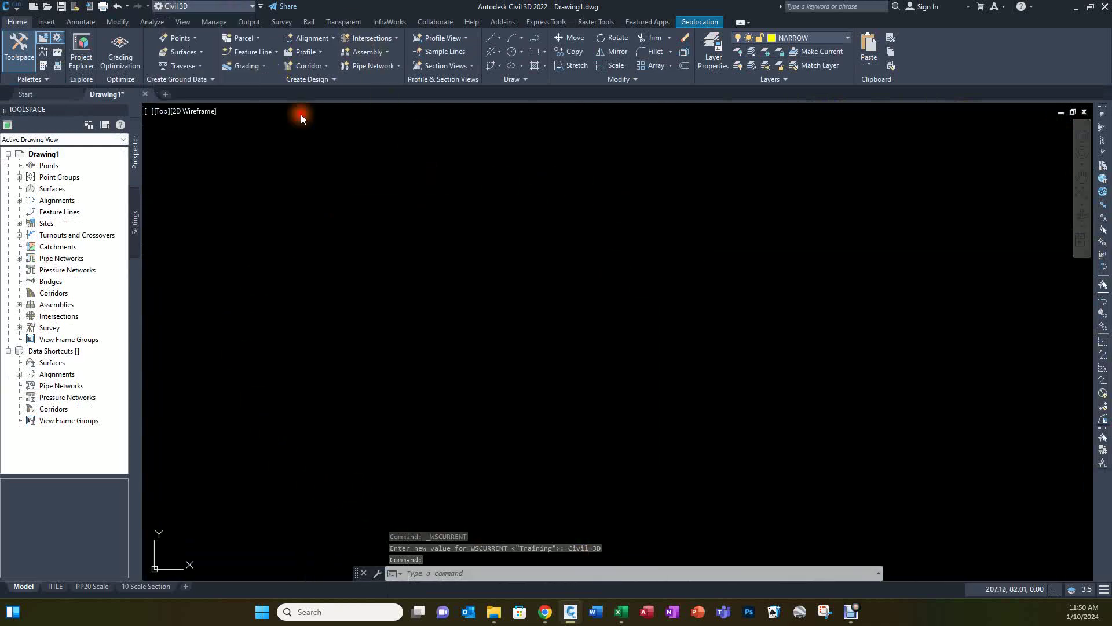